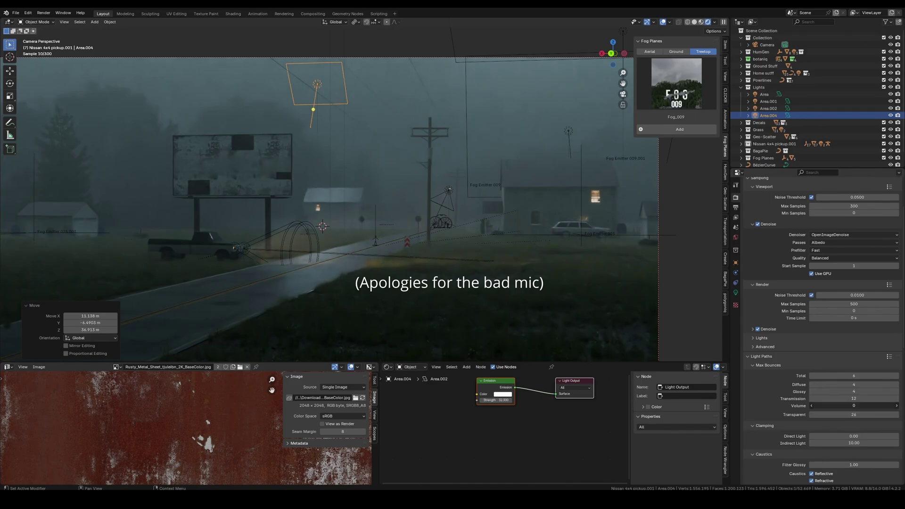
Step: Compare the foggy scene's lighting with the render's Volume max bounces at 3 and at 0
{"action": "left_click", "coordinate": [896, 406]}
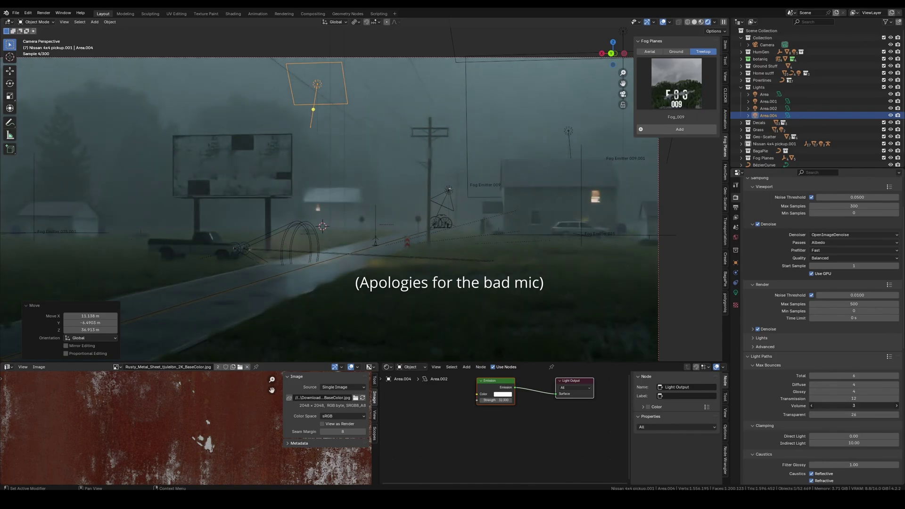
{"action": "key", "text": "BackSpace"}
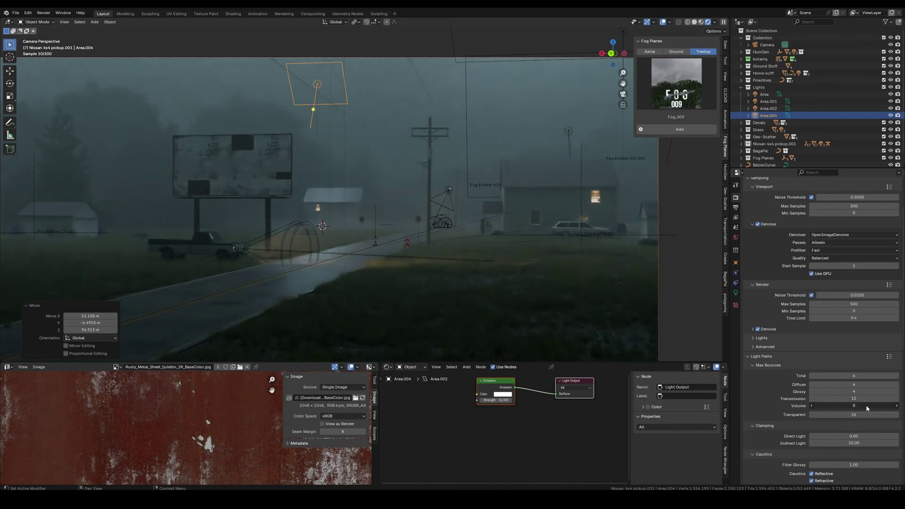
{"action": "left_click", "coordinate": [896, 405]}
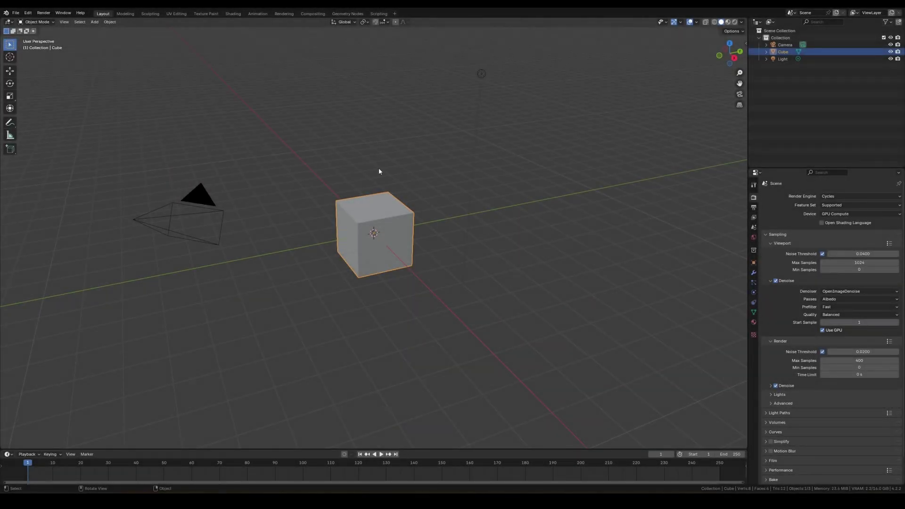
Step: Replace the default cube and light with a mesh plane and scale it up into a large ground surface
{"action": "middle_click_drag", "start_coordinate": [379, 172], "coordinate": [472, 203]}
{"action": "scroll", "coordinate": [448, 213], "scroll_direction": "down", "scroll_amount": 3}
{"action": "key", "text": "shift+a"}
{"action": "left_click", "coordinate": [490, 211]}
{"action": "key", "text": "s"}
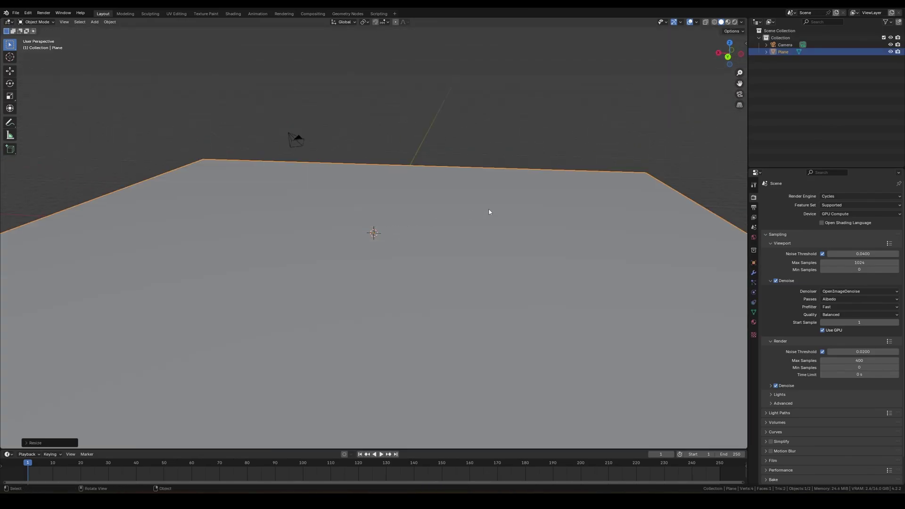
{"action": "left_click", "coordinate": [464, 220]}
Step: Add an A pose Human Generator marker at the scene origin as a scale reference
{"action": "scroll", "coordinate": [464, 219], "scroll_direction": "up", "scroll_amount": 5}
{"action": "key", "text": "shift+a"}
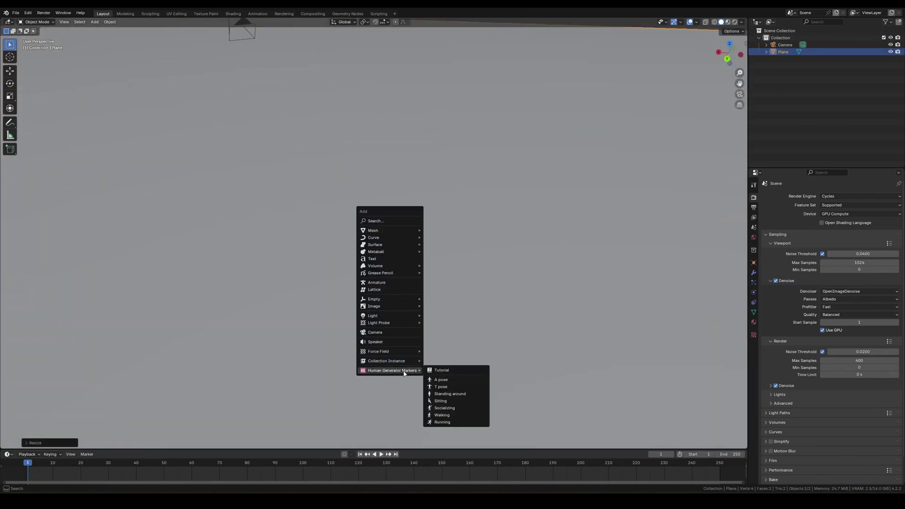
{"action": "left_click", "coordinate": [442, 380]}
Step: Scale the ground plane up further so it extends far around the human marker
{"action": "scroll", "coordinate": [423, 247], "scroll_direction": "down", "scroll_amount": 8}
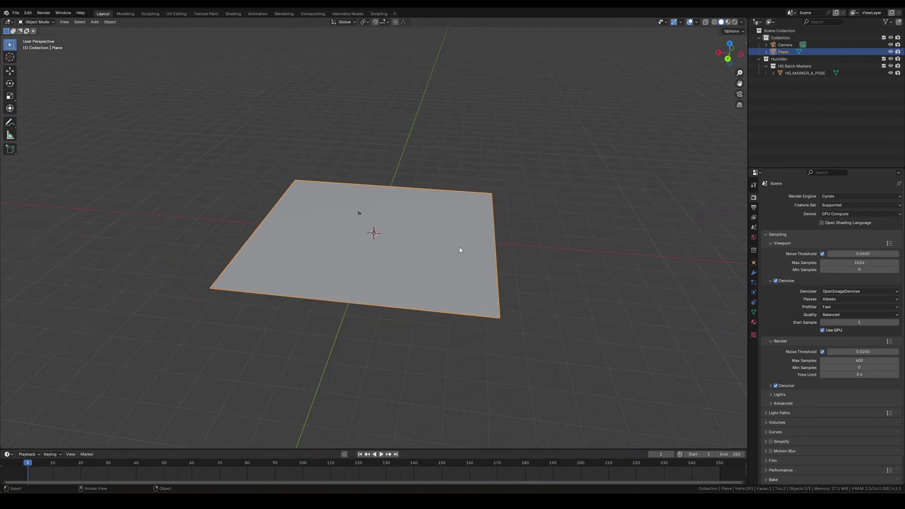
{"action": "key", "text": "s"}
{"action": "left_click", "coordinate": [452, 242]}
{"action": "middle_click_drag", "start_coordinate": [452, 242], "coordinate": [474, 241]}
{"action": "key", "text": "s"}
{"action": "left_click", "coordinate": [458, 242]}
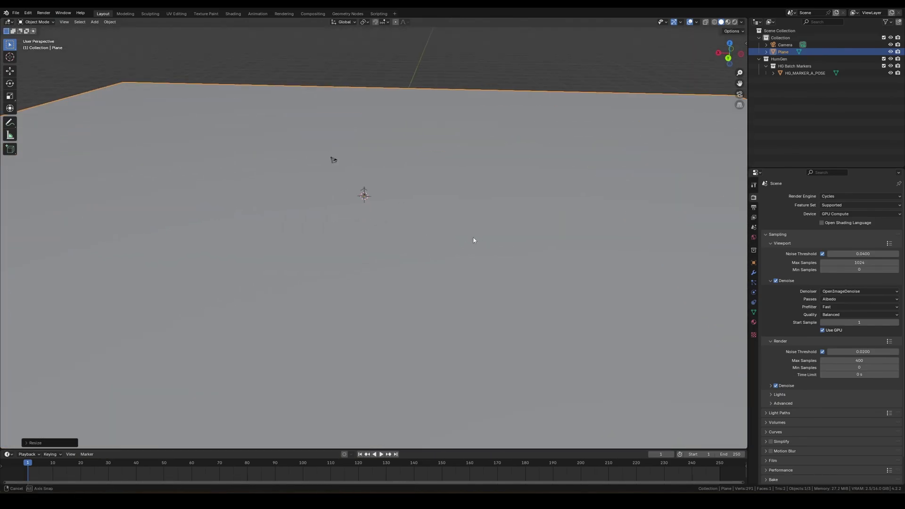
Step: Subdivide the ground plane repeatedly until it has 4,096 faces
{"action": "key", "text": "Tab"}
{"action": "scroll", "coordinate": [474, 240], "scroll_direction": "down", "scroll_amount": 4}
{"action": "right_click", "coordinate": [503, 211]}
{"action": "left_click", "coordinate": [501, 215]}
{"action": "right_click", "coordinate": [500, 218]}
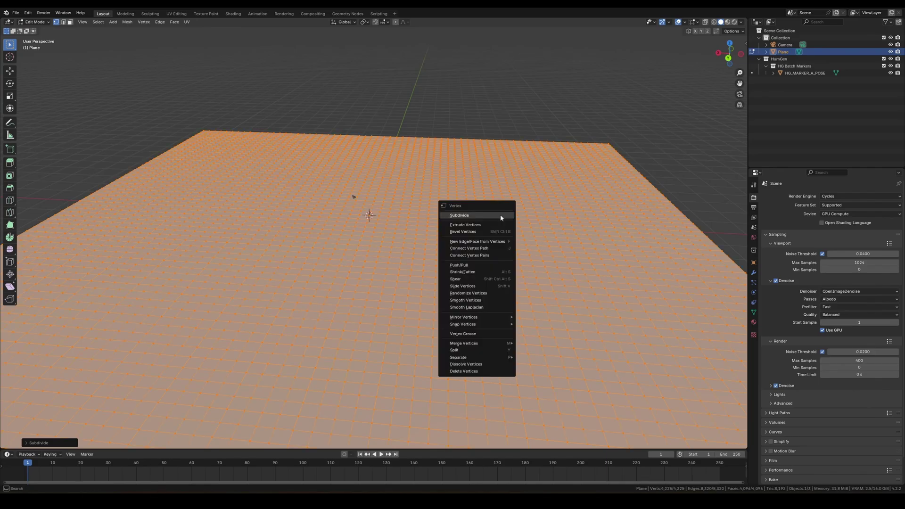
{"action": "key", "text": "Escape"}
{"action": "key", "text": "Tab"}
Step: Add a Displace modifier to the ground plane and give it a new Clouds texture
{"action": "scroll", "coordinate": [494, 222], "scroll_direction": "up", "scroll_amount": 5}
{"action": "left_click", "coordinate": [754, 272]}
{"action": "left_click", "coordinate": [810, 196]}
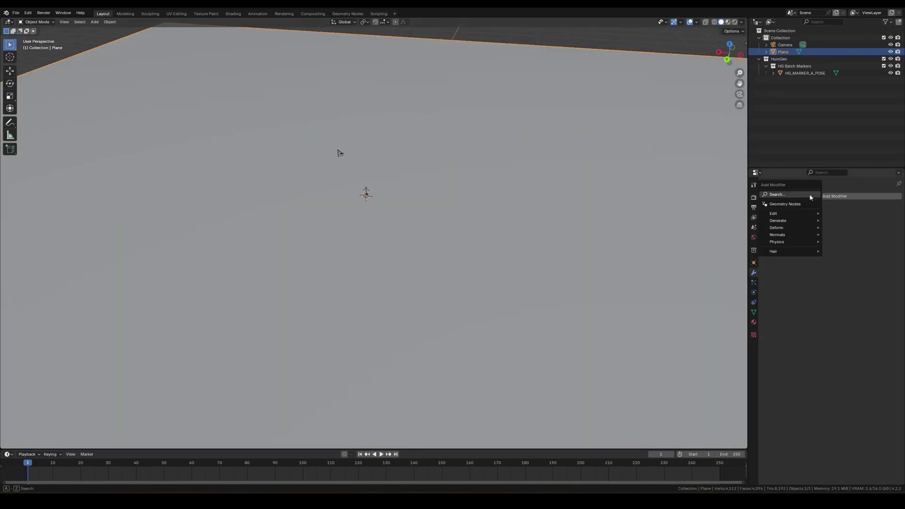
{"action": "left_click", "coordinate": [849, 249]}
{"action": "left_click", "coordinate": [845, 220]}
{"action": "left_click", "coordinate": [896, 220]}
{"action": "left_click", "coordinate": [871, 218]}
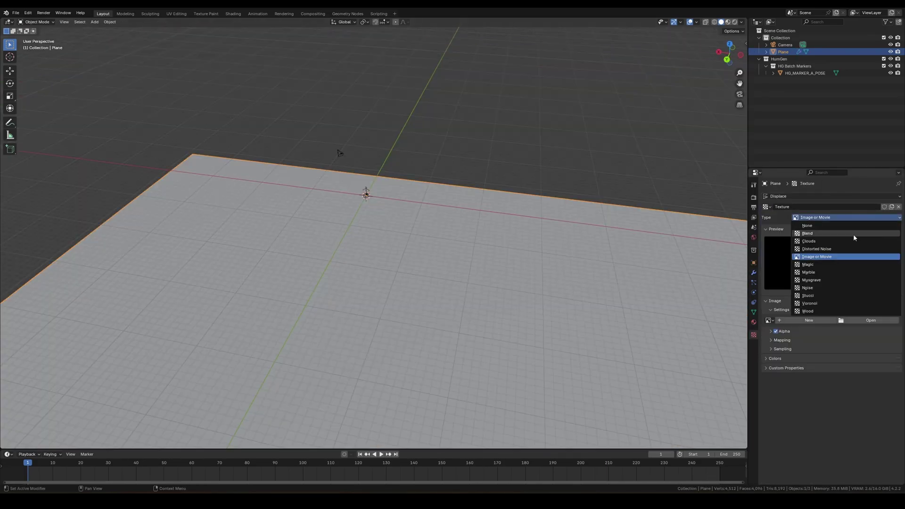
{"action": "left_click", "coordinate": [854, 241]}
Step: Set the ground plane's Displace strength to 0.02
{"action": "left_click", "coordinate": [754, 273]}
{"action": "type", "text": "0.02"}
{"action": "key", "text": "Return"}
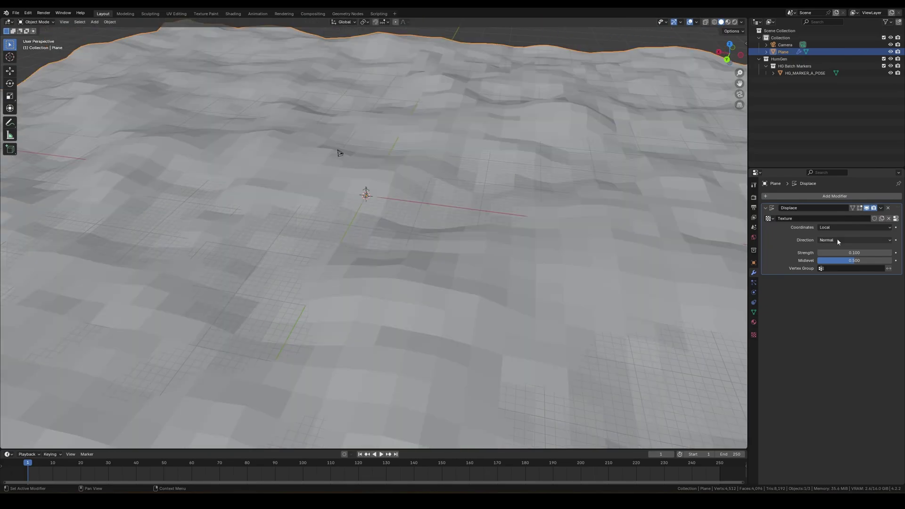
Step: Shade the ground plane smooth and hide the floor grid in the viewport
{"action": "middle_click_drag", "start_coordinate": [339, 149], "coordinate": [366, 198]}
{"action": "right_click", "coordinate": [324, 197]}
{"action": "left_click", "coordinate": [323, 198]}
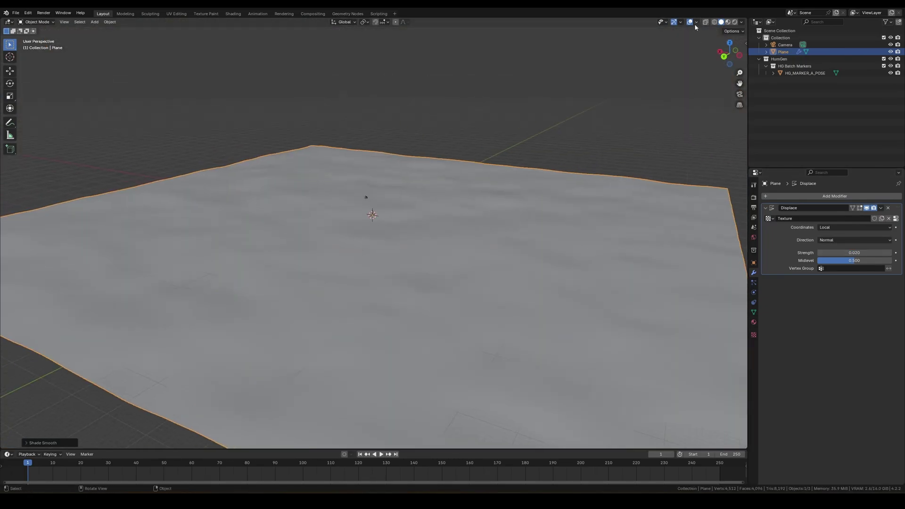
{"action": "left_click", "coordinate": [696, 22]}
{"action": "middle_click_drag", "start_coordinate": [452, 168], "coordinate": [749, 312]}
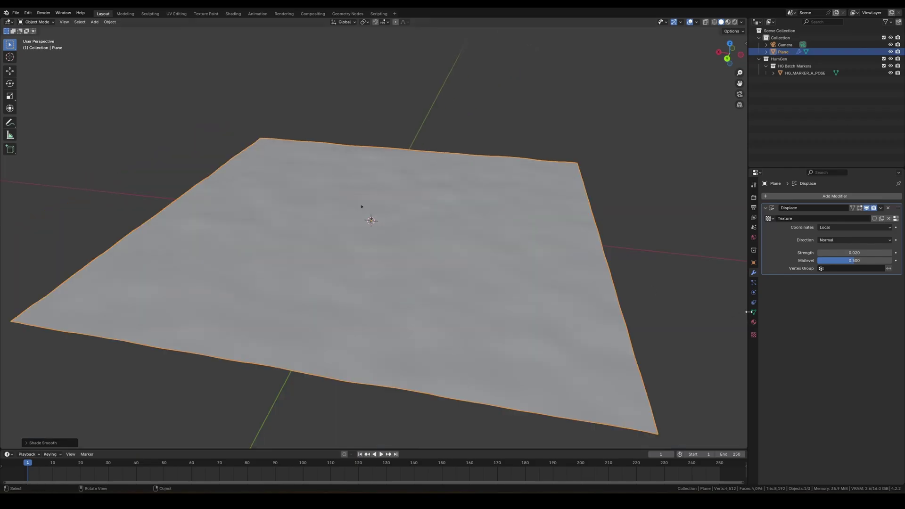
Step: Create a vertex group on the ground plane and assign the central strip of faces running along the Y axis to it
{"action": "left_click", "coordinate": [754, 312]}
{"action": "left_click", "coordinate": [896, 218]}
{"action": "key", "text": "Tab"}
{"action": "middle_click_drag", "start_coordinate": [485, 220], "coordinate": [328, 182]}
{"action": "scroll", "coordinate": [327, 182], "scroll_direction": "up", "scroll_amount": 5}
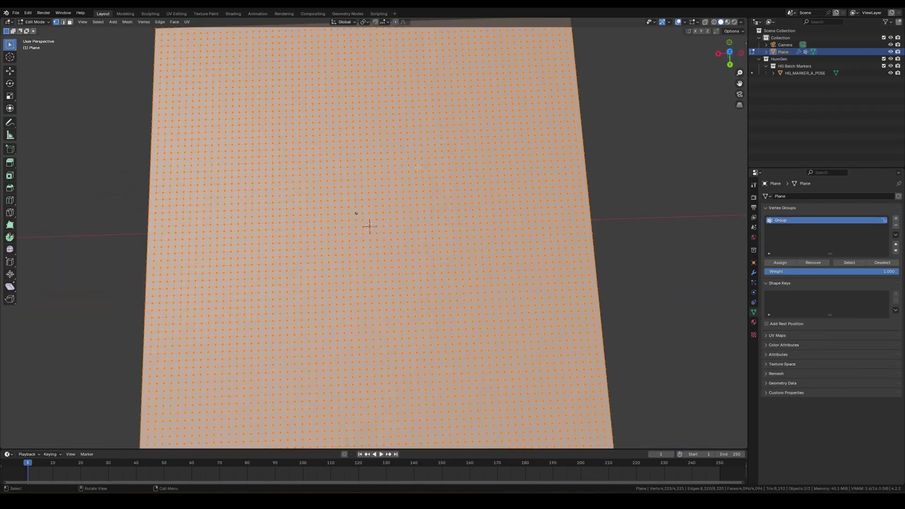
{"action": "scroll", "coordinate": [328, 181], "scroll_direction": "down", "scroll_amount": 6}
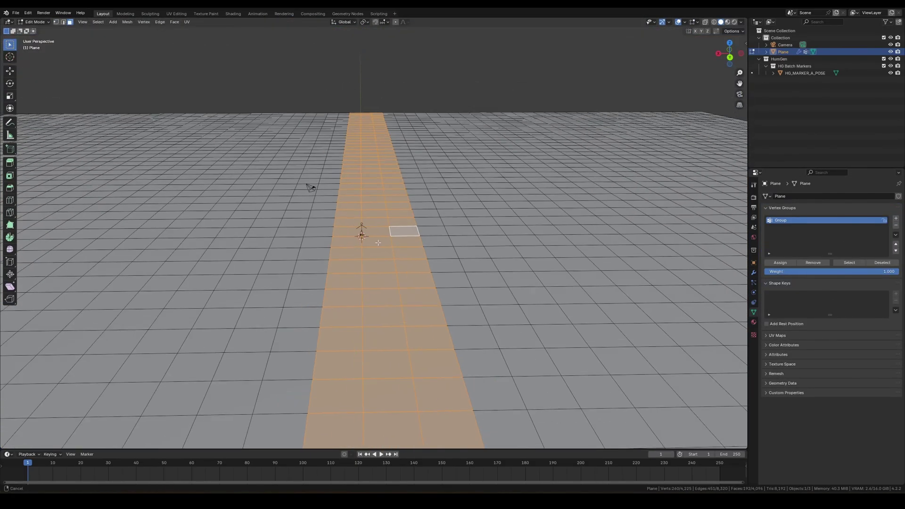
{"action": "left_click", "coordinate": [753, 272]}
{"action": "left_click", "coordinate": [753, 312]}
{"action": "left_click", "coordinate": [778, 262]}
{"action": "key", "text": "ctrl+Tab"}
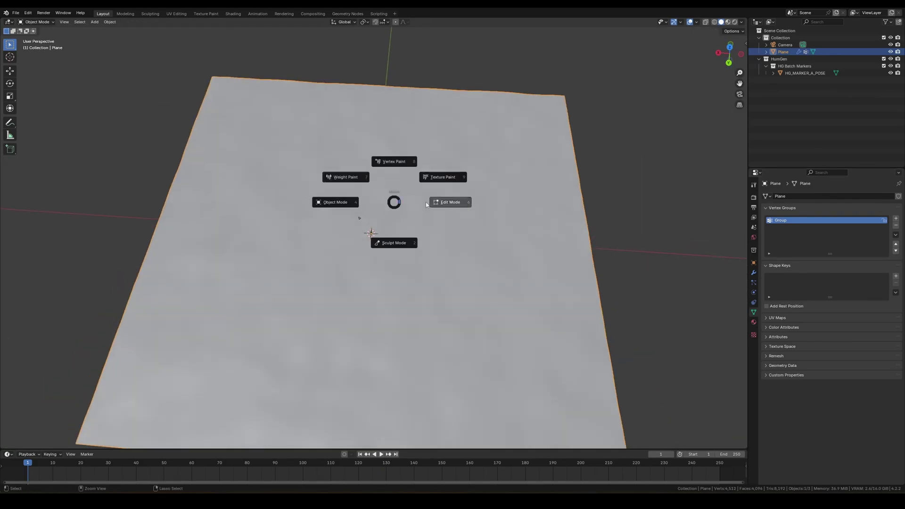
Step: Limit the Displace modifier to the vertex group named Group and invert its influence
{"action": "left_click", "coordinate": [754, 273]}
{"action": "left_click", "coordinate": [854, 268]}
{"action": "left_click", "coordinate": [844, 278]}
{"action": "left_click", "coordinate": [889, 268]}
{"action": "middle_click_drag", "start_coordinate": [559, 283], "coordinate": [559, 207]}
Step: Weight-paint a curved side branch at full weight between the central strip and the ground plane's side edge
{"action": "key", "text": "ctrl+Tab"}
{"action": "middle_click_drag", "start_coordinate": [450, 210], "coordinate": [375, 246]}
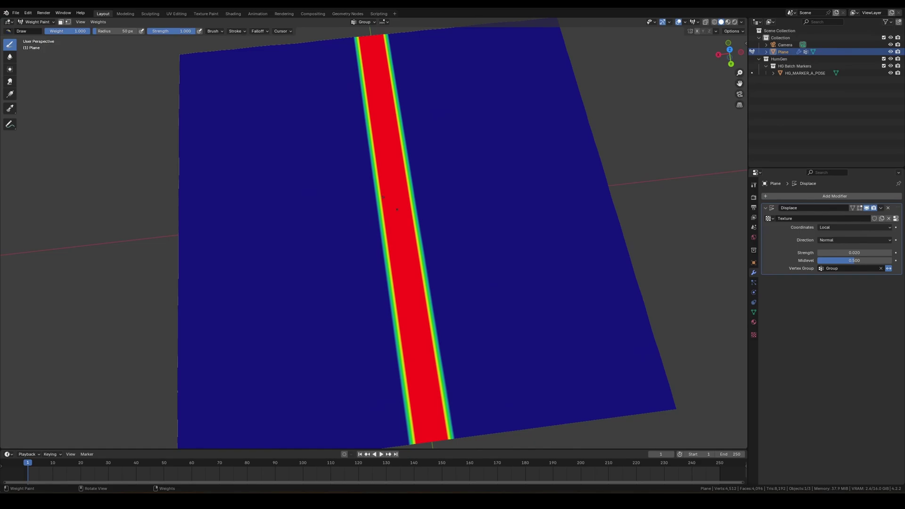
{"action": "middle_click_drag", "start_coordinate": [349, 197], "coordinate": [283, 195]}
{"action": "left_click_drag", "start_coordinate": [403, 238], "coordinate": [236, 228]}
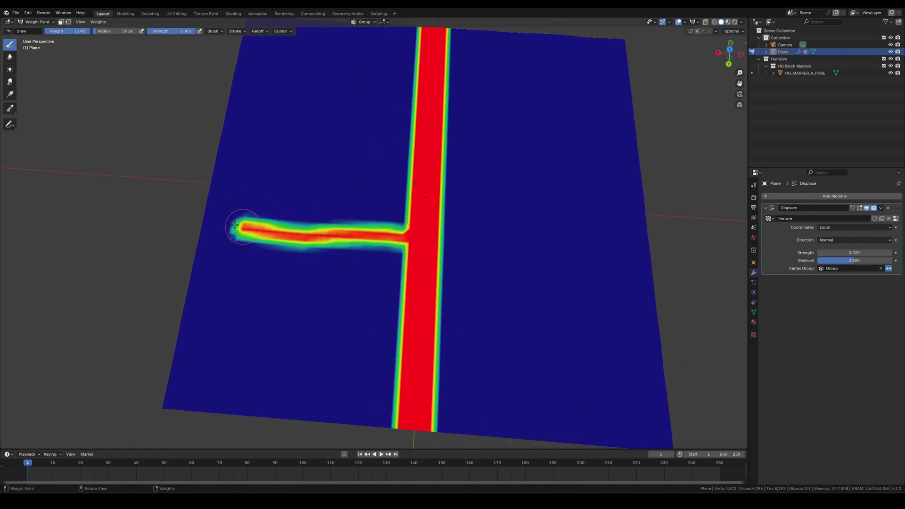
{"action": "key", "text": "ctrl+z"}
{"action": "middle_click_drag", "start_coordinate": [236, 229], "coordinate": [189, 214]}
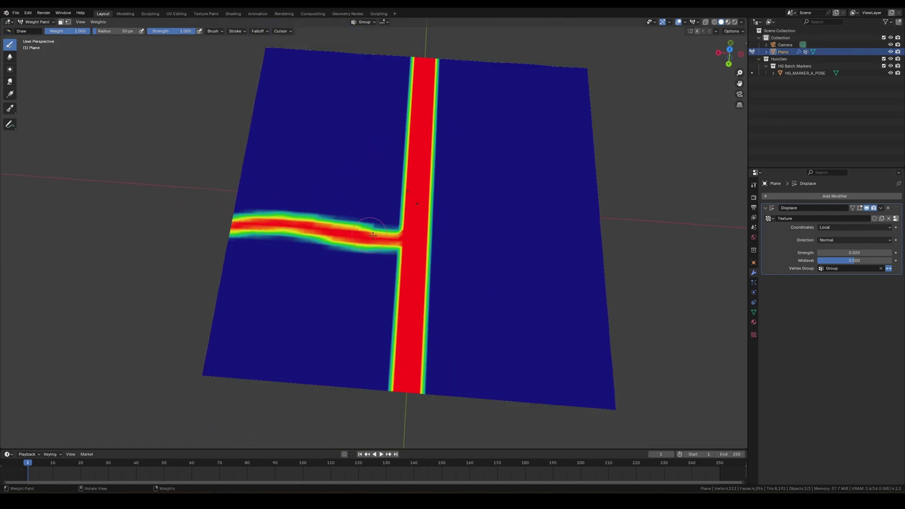
{"action": "key", "text": "ctrl+z"}
{"action": "left_click_drag", "start_coordinate": [231, 230], "coordinate": [336, 219]}
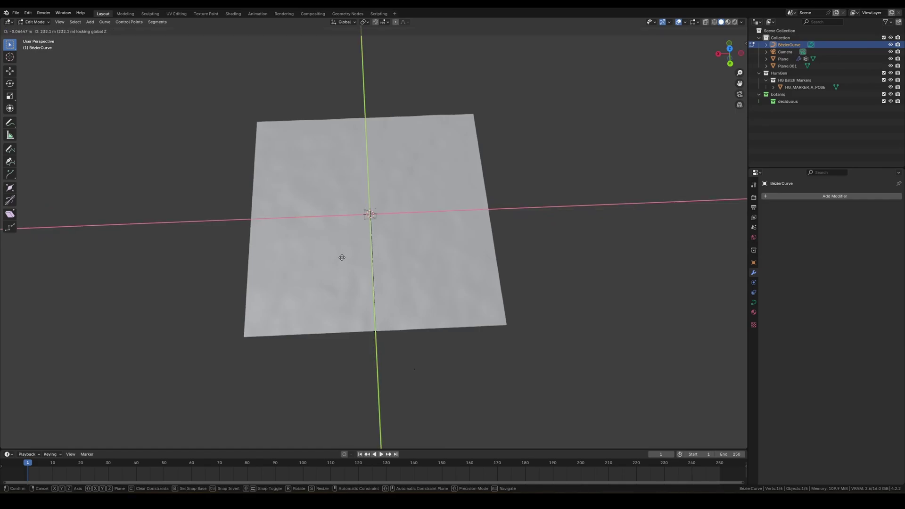
Step: Place the Bézier curve's end point at the ground's edge on the road line and rotate its handles about Z
{"action": "left_click", "coordinate": [342, 257]}
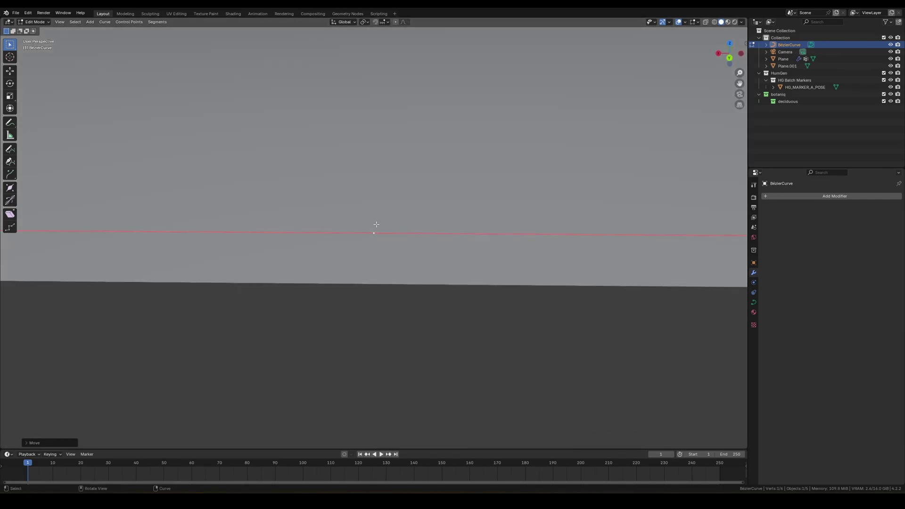
{"action": "key", "text": "r"}
{"action": "key", "text": "z"}
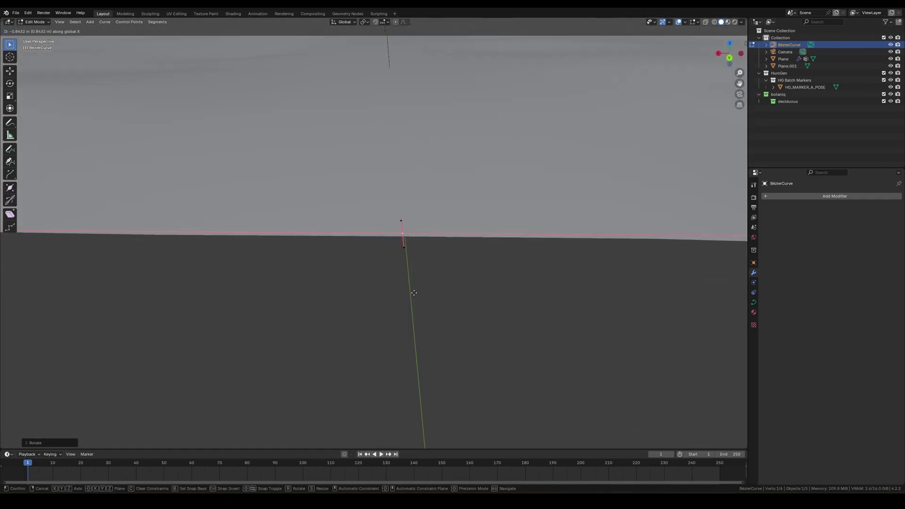
{"action": "left_click", "coordinate": [414, 293]}
Step: Extrude the Bézier curve horizontally beyond the ground plane and rotate the new end point about Z to form a bend
{"action": "middle_click_drag", "start_coordinate": [414, 293], "coordinate": [366, 193]}
{"action": "middle_click_drag", "start_coordinate": [391, 246], "coordinate": [410, 264]}
{"action": "key", "text": "e"}
{"action": "key", "text": "shift+z"}
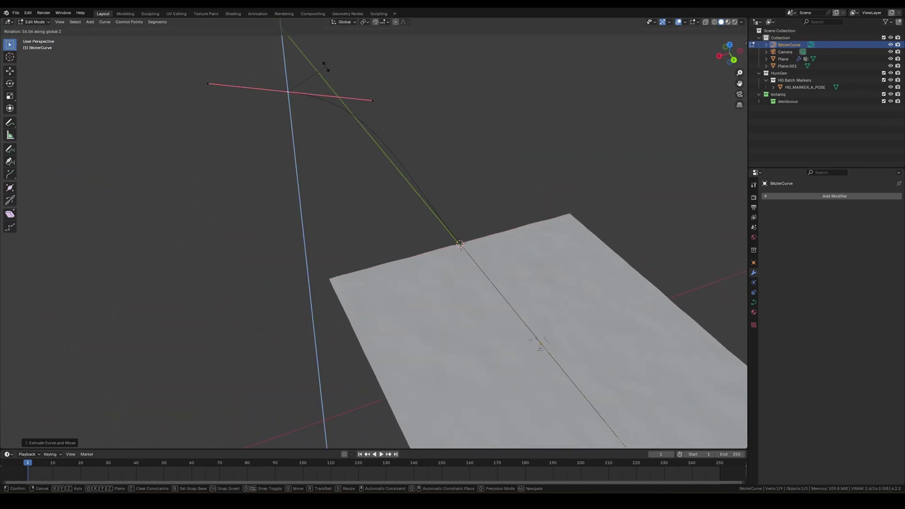
{"action": "left_click", "coordinate": [326, 67]}
{"action": "middle_click_drag", "start_coordinate": [326, 67], "coordinate": [521, 195]}
{"action": "key", "text": "g"}
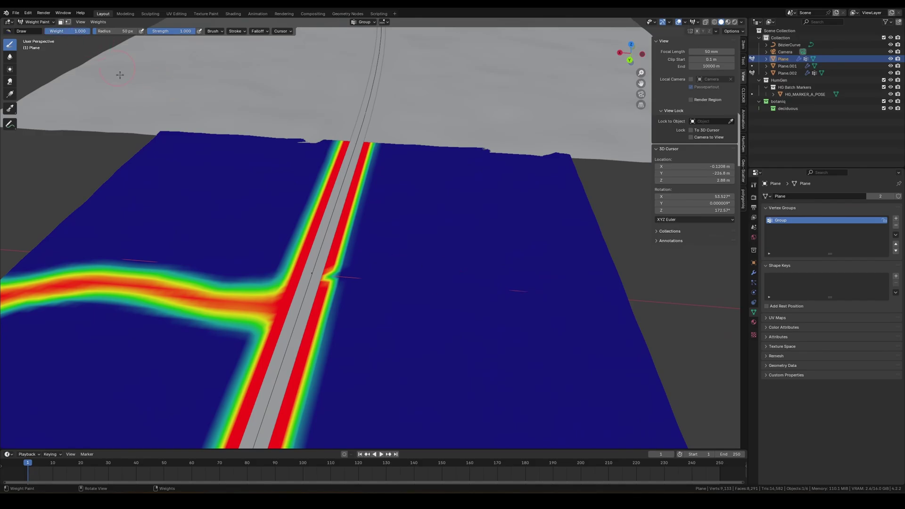
Step: Weight-paint a second branch from the road across to the ground plane's opposite edge, ending in Object Mode
{"action": "left_click_drag", "start_coordinate": [345, 281], "coordinate": [665, 306]}
{"action": "mouse_move", "coordinate": [665, 307]}
{"action": "middle_mouse_down"}
{"action": "mouse_move", "coordinate": [436, 283]}
{"action": "mouse_move", "coordinate": [456, 289]}
{"action": "middle_mouse_up"}
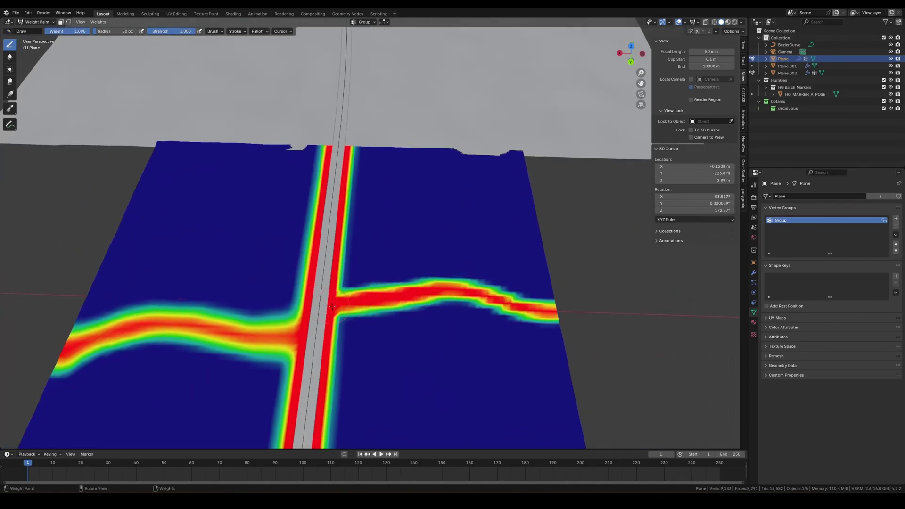
{"action": "key", "text": "ctrl+Tab"}
{"action": "middle_click_drag", "start_coordinate": [323, 275], "coordinate": [329, 319]}
{"action": "left_click", "coordinate": [315, 255]}
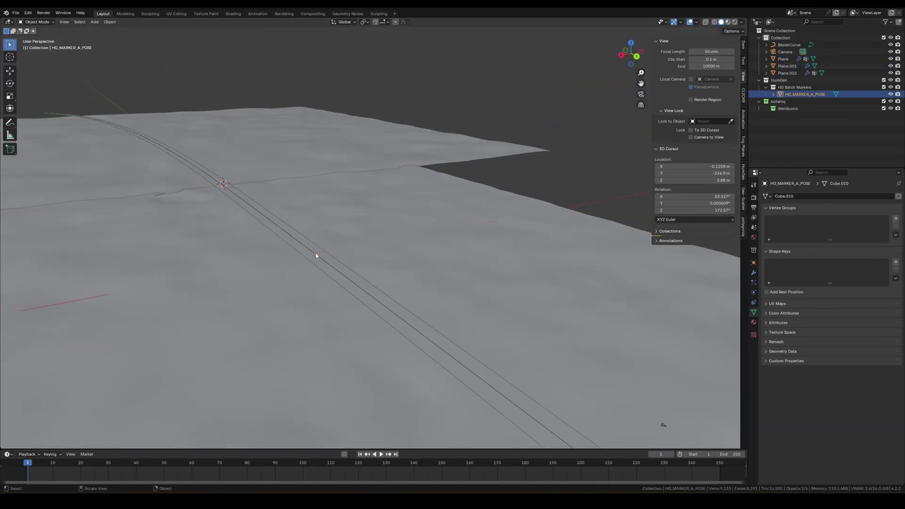
{"action": "middle_click_drag", "start_coordinate": [316, 255], "coordinate": [433, 309]}
{"action": "key", "text": "Delete"}
Step: Draw a box beside the road for the house and raise its middle top edge into a gable roof
{"action": "middle_click_drag", "start_coordinate": [432, 243], "coordinate": [419, 296]}
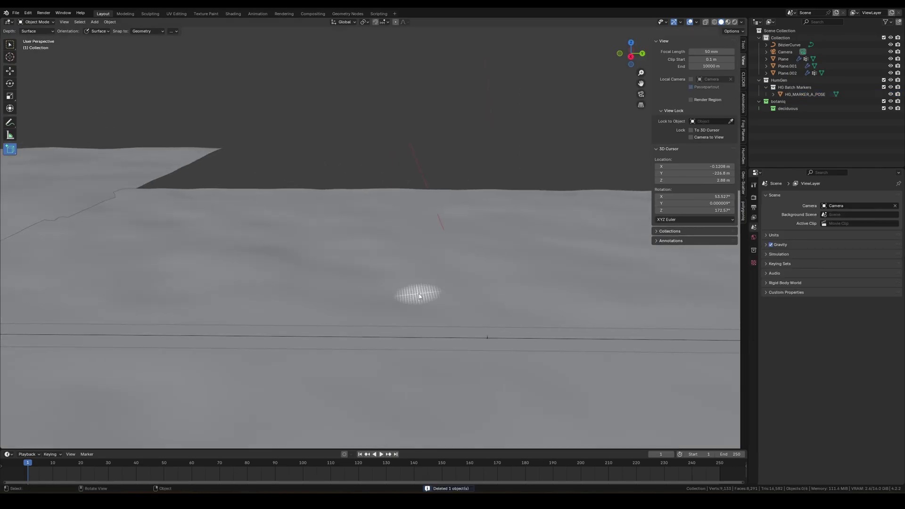
{"action": "left_click", "coordinate": [331, 234]}
{"action": "mouse_move", "coordinate": [331, 235]}
{"action": "middle_mouse_down"}
{"action": "mouse_move", "coordinate": [378, 264]}
{"action": "mouse_move", "coordinate": [461, 277]}
{"action": "mouse_move", "coordinate": [404, 253]}
{"action": "mouse_move", "coordinate": [429, 283]}
{"action": "mouse_move", "coordinate": [418, 320]}
{"action": "mouse_move", "coordinate": [445, 323]}
{"action": "mouse_move", "coordinate": [448, 279]}
{"action": "mouse_move", "coordinate": [378, 283]}
{"action": "middle_mouse_up"}
{"action": "key", "text": "KP_0"}
{"action": "key", "text": "g"}
{"action": "key", "text": "s"}
{"action": "left_click", "coordinate": [477, 267]}
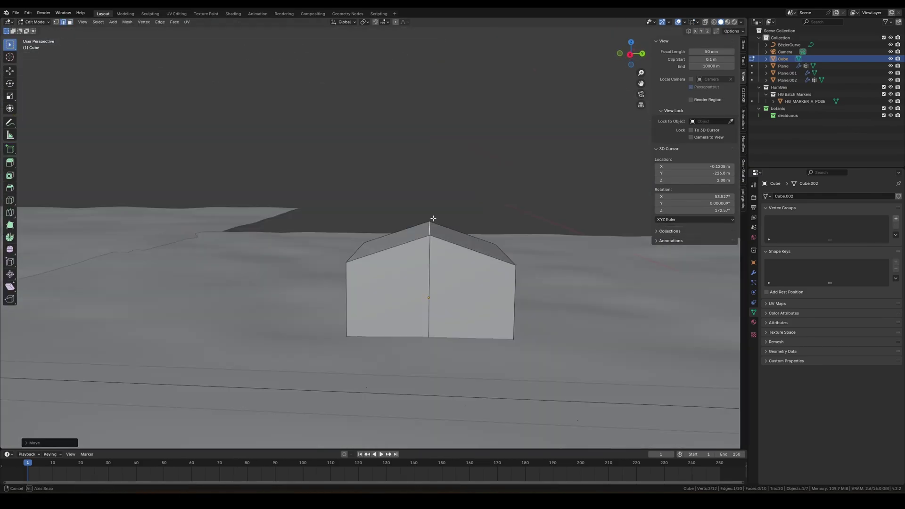
Step: Extend the house's roof past the walls as overhanging eaves and add a Solidify modifier 0.28 m thick
{"action": "left_click", "coordinate": [433, 219]}
{"action": "key", "text": "s"}
{"action": "middle_click_drag", "start_coordinate": [433, 218], "coordinate": [591, 320]}
{"action": "left_click", "coordinate": [754, 272]}
{"action": "key", "text": "Tab"}
{"action": "left_click", "coordinate": [836, 196]}
{"action": "left_click", "coordinate": [849, 264]}
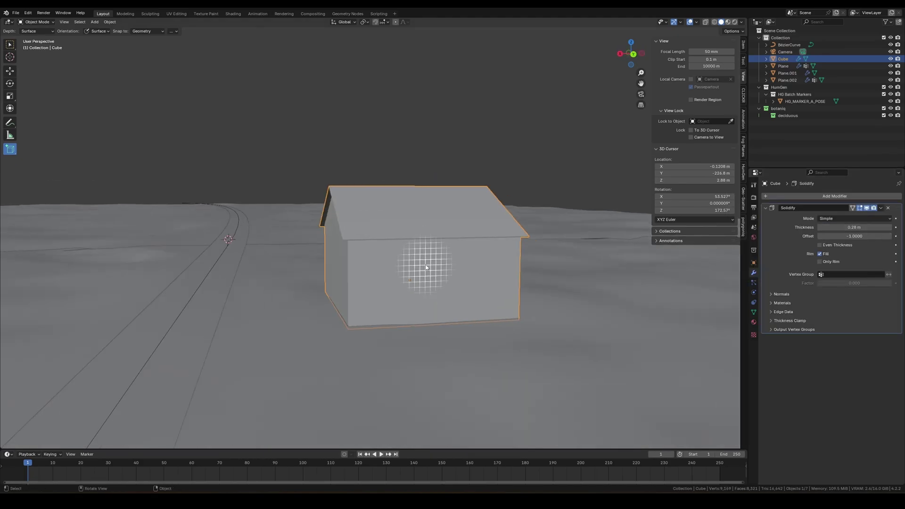
Step: Draw a window-sized box on the house's side wall and position it along the Y axis
{"action": "scroll", "coordinate": [427, 268], "scroll_direction": "up", "scroll_amount": 5}
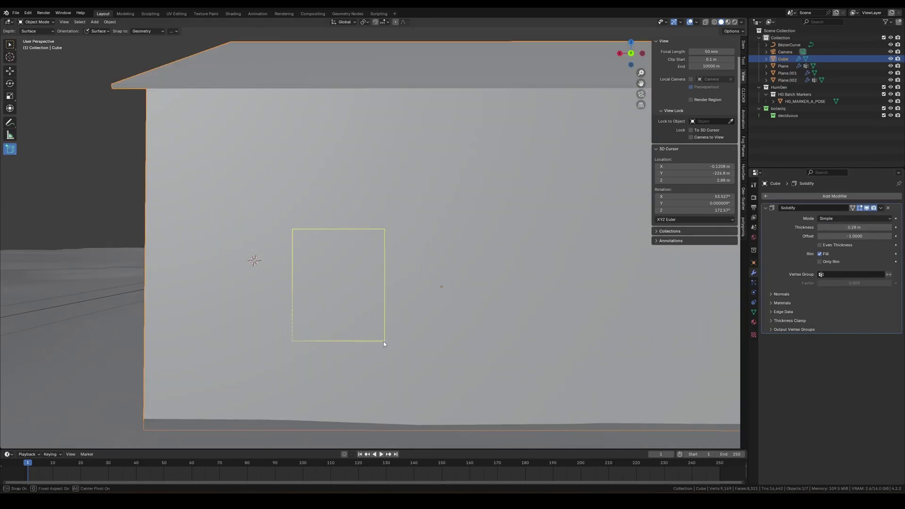
{"action": "key", "text": "Escape"}
{"action": "scroll", "coordinate": [351, 253], "scroll_direction": "down", "scroll_amount": 5}
{"action": "scroll", "coordinate": [351, 252], "scroll_direction": "up", "scroll_amount": 5}
{"action": "left_click_drag", "start_coordinate": [389, 332], "coordinate": [380, 334]}
{"action": "middle_click_drag", "start_coordinate": [380, 334], "coordinate": [344, 293]}
{"action": "key", "text": "g"}
{"action": "key", "text": "y"}
{"action": "left_click", "coordinate": [353, 290]}
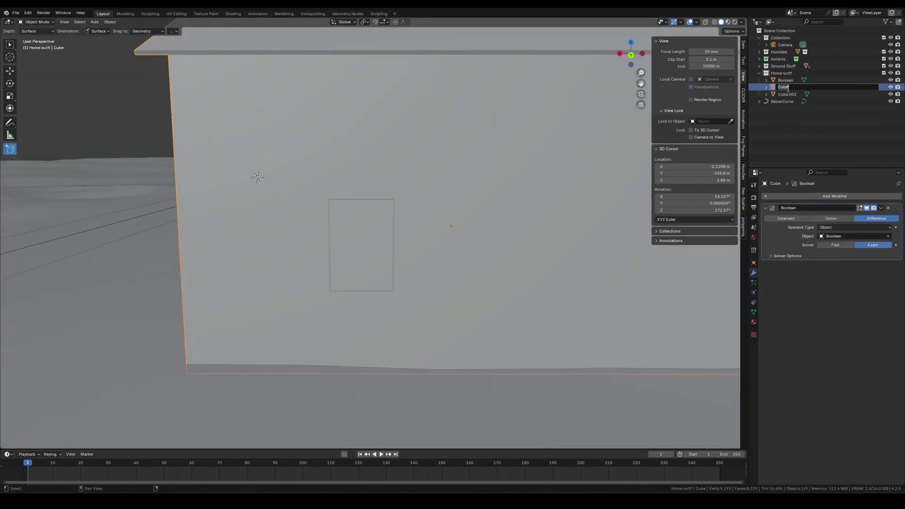
Step: Rename the house object as Home and the window box as Window
{"action": "left_click", "coordinate": [787, 87]}
{"action": "key", "text": "KP_Decimal"}
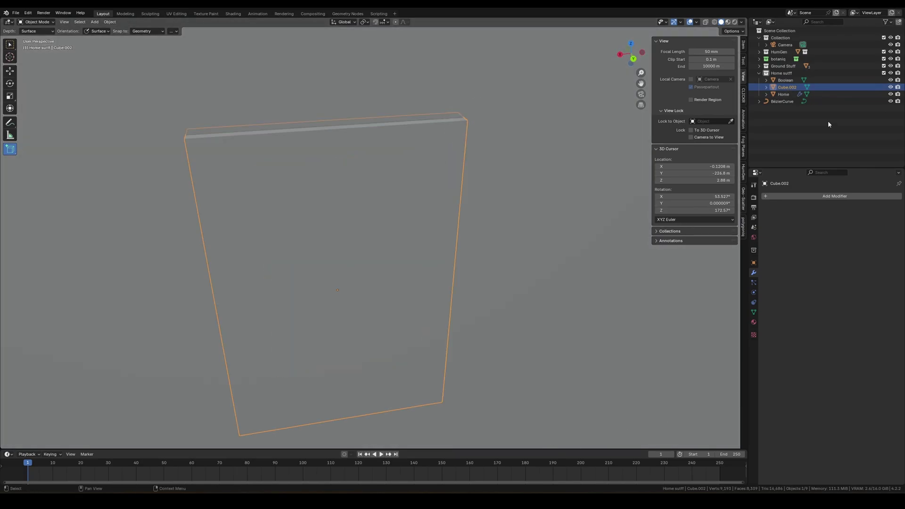
{"action": "key", "text": "KP_Decimal"}
Step: Duplicate the Window box in place and scale the copy down slightly to fit inside the original outline
{"action": "key", "text": "shift+d"}
{"action": "key", "text": "Escape"}
{"action": "key", "text": "s"}
{"action": "left_click", "coordinate": [541, 168]}
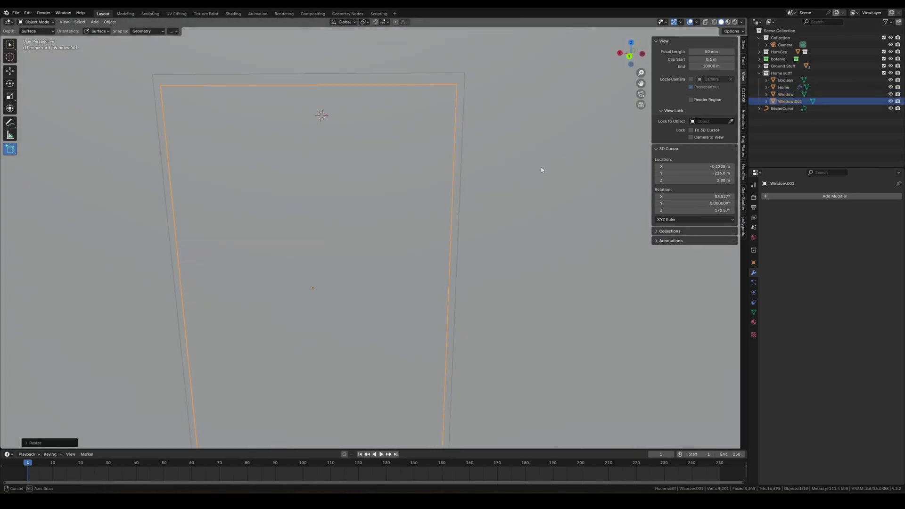
{"action": "scroll", "coordinate": [541, 168], "scroll_direction": "down", "scroll_amount": 4}
{"action": "key", "text": "s"}
{"action": "middle_click_drag", "start_coordinate": [550, 147], "coordinate": [596, 148]}
{"action": "left_click", "coordinate": [489, 202]}
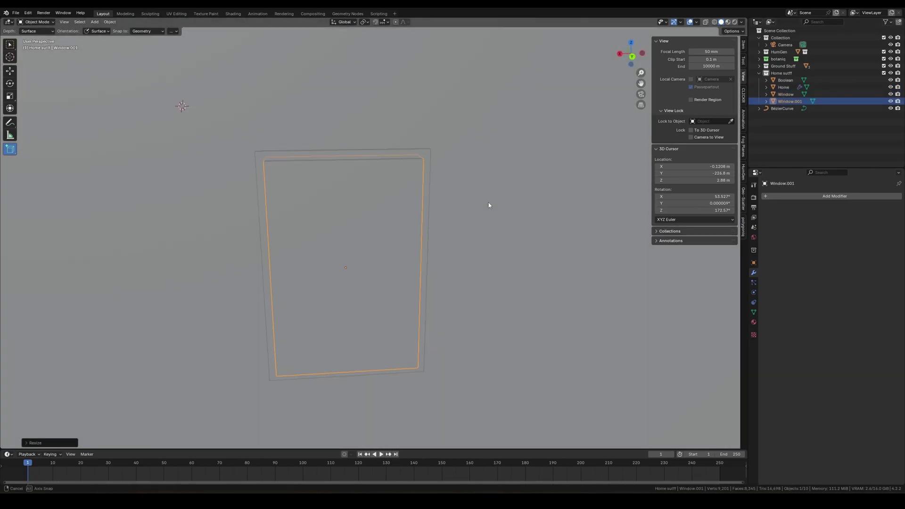
{"action": "middle_click_drag", "start_coordinate": [489, 202], "coordinate": [462, 198]}
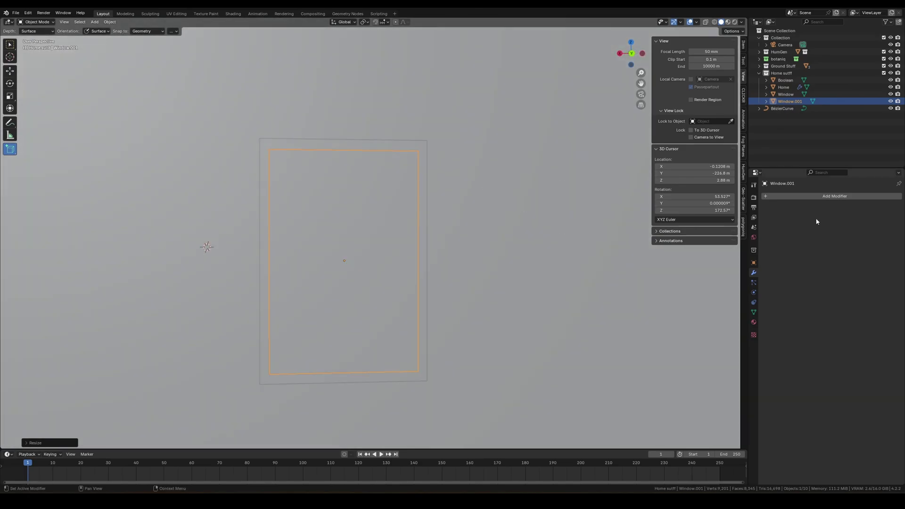
Step: Subtract the smaller inner box from the Window box with a Boolean modifier and hide the cutter objects
{"action": "left_click", "coordinate": [786, 94]}
{"action": "left_click", "coordinate": [835, 196]}
{"action": "left_click", "coordinate": [891, 227]}
{"action": "middle_click_drag", "start_coordinate": [476, 248], "coordinate": [348, 162]}
{"action": "left_click", "coordinate": [348, 162]}
{"action": "key", "text": "h"}
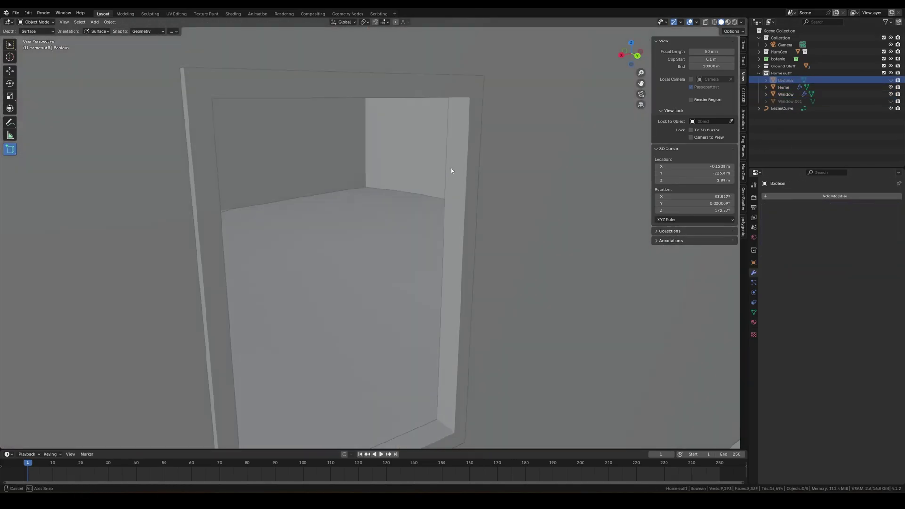
Step: Apply the Boolean modifier on the Window frame
{"action": "left_click", "coordinate": [786, 95]}
{"action": "left_click", "coordinate": [891, 202]}
{"action": "left_click", "coordinate": [849, 213]}
Step: Bevel the front edge loop of the window opening about 0.17 m wide with 13 segments and a moulded profile
{"action": "key", "text": "Tab"}
{"action": "left_click", "coordinate": [433, 191], "text": "alt"}
{"action": "scroll", "coordinate": [433, 191], "scroll_direction": "up", "scroll_amount": 2}
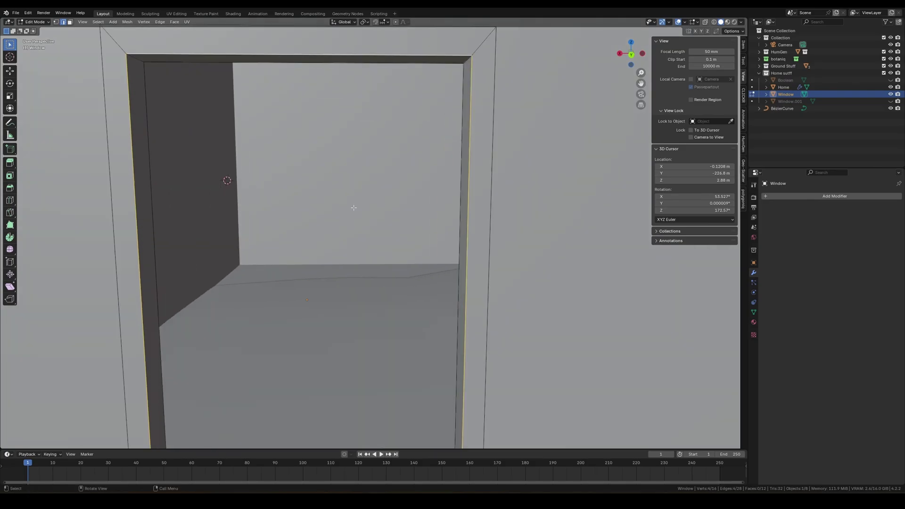
{"action": "key", "text": "ctrl+b"}
{"action": "left_click", "coordinate": [33, 443]}
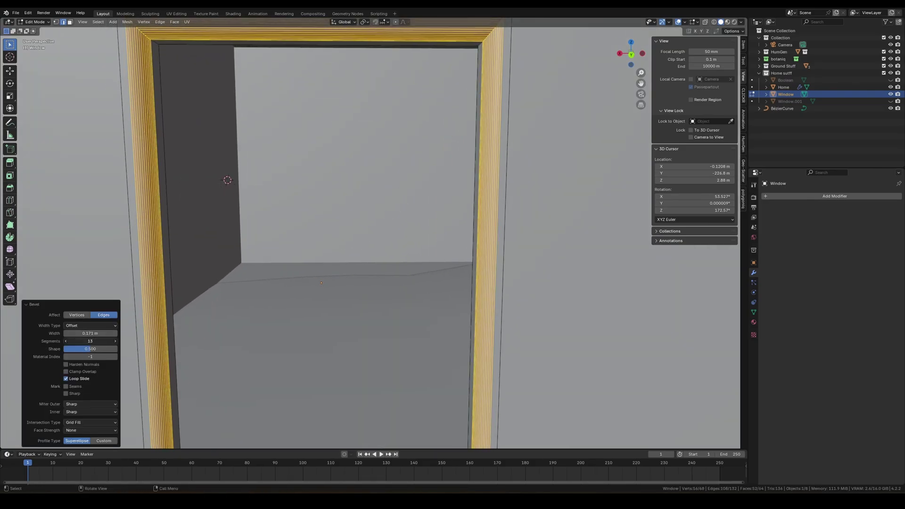
{"action": "left_click", "coordinate": [89, 297]}
{"action": "left_click", "coordinate": [75, 325]}
{"action": "left_click", "coordinate": [76, 333]}
{"action": "middle_click_drag", "start_coordinate": [302, 302], "coordinate": [375, 319]}
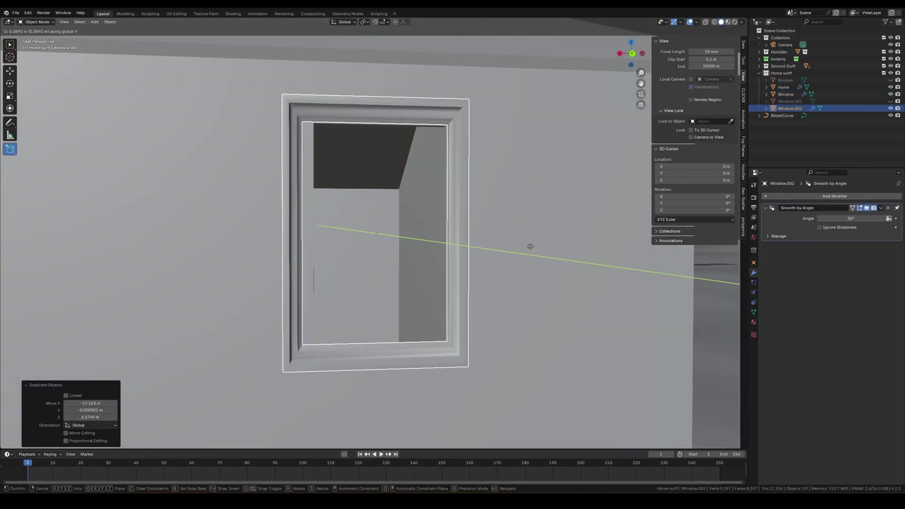
Step: Adjust the height of the duplicated window frame along the Z axis to fit its wall opening
{"action": "key", "text": "z"}
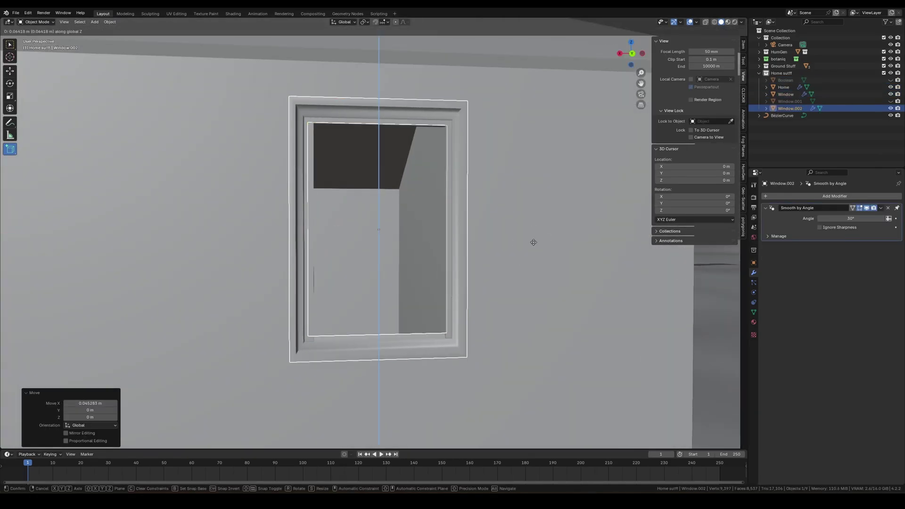
{"action": "left_click", "coordinate": [534, 243]}
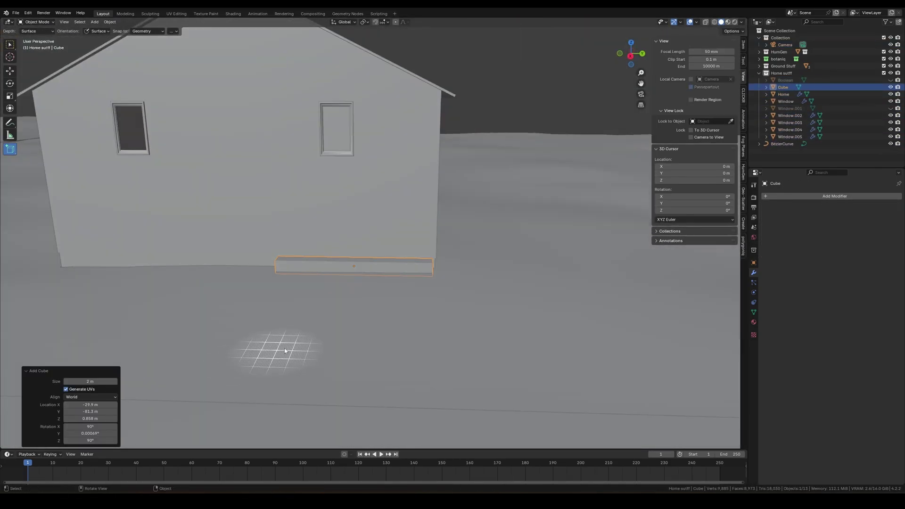
Step: Move the porch base box along the X and Y axes to seat it against the house's front wall
{"action": "key", "text": "g"}
{"action": "key", "text": "x"}
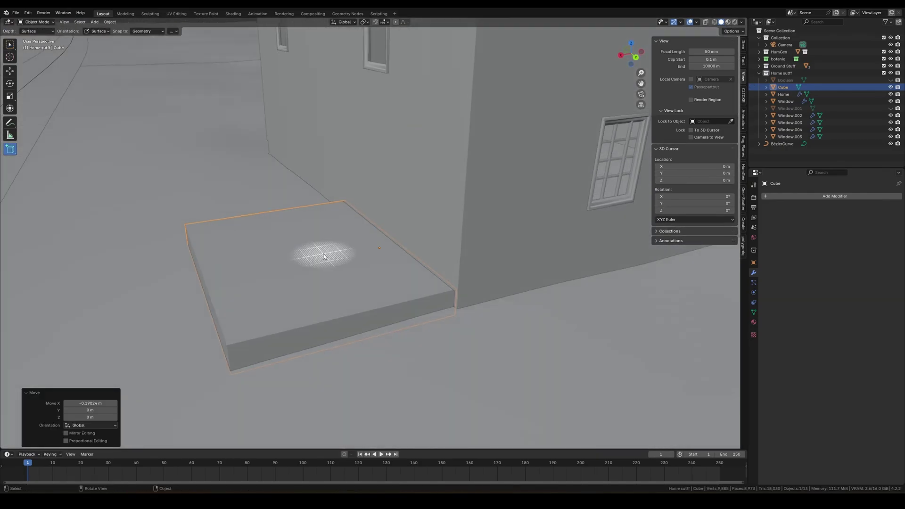
{"action": "key", "text": "g"}
{"action": "key", "text": "y"}
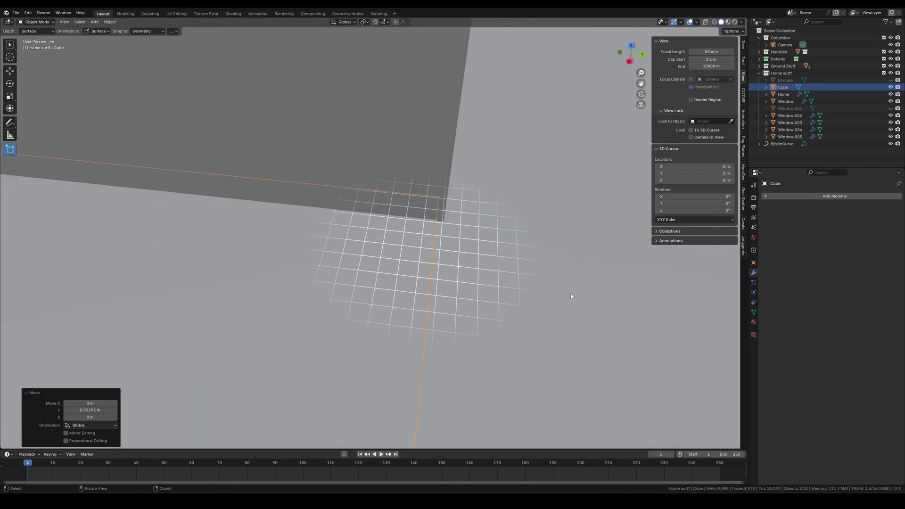
{"action": "key", "text": "g"}
{"action": "key", "text": "y"}
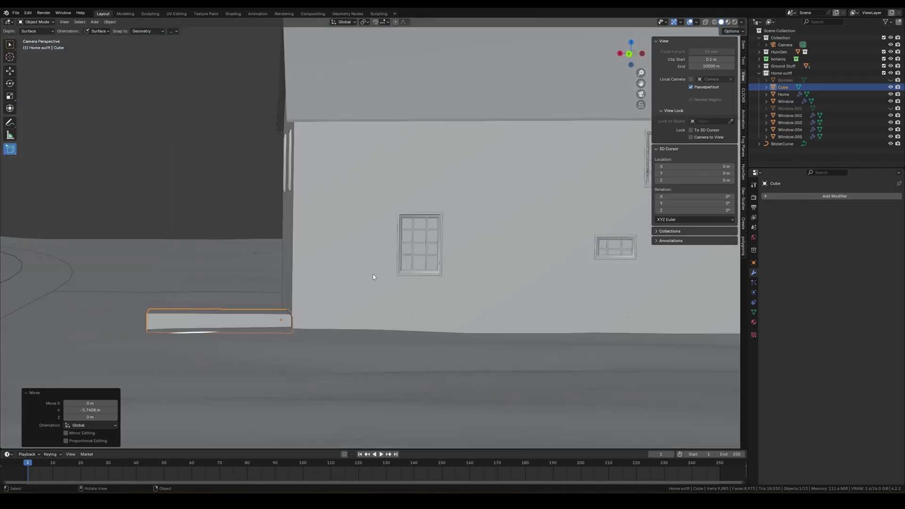
Step: Adjust the porch base by about 0.51 m along X in Edit Mode and scale its height along Z
{"action": "key", "text": "g"}
{"action": "key", "text": "x"}
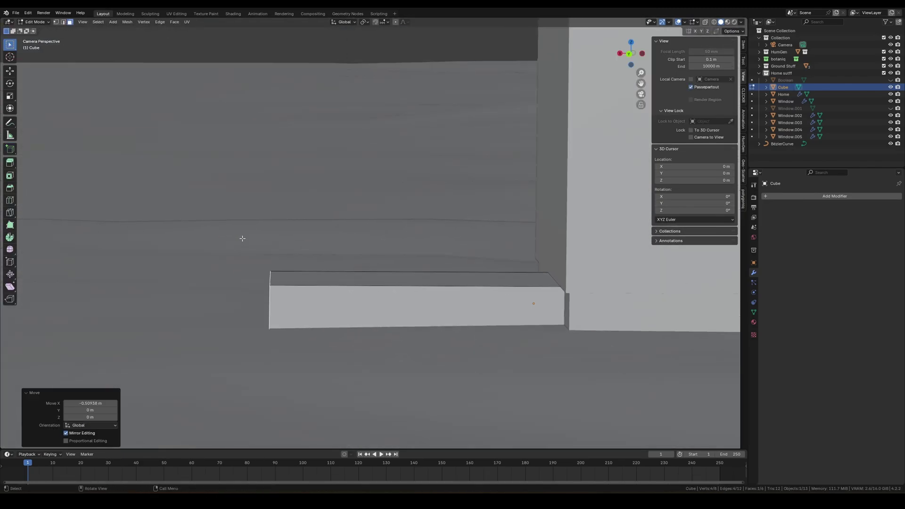
{"action": "key", "text": "Tab"}
{"action": "key", "text": "s"}
{"action": "key", "text": "z"}
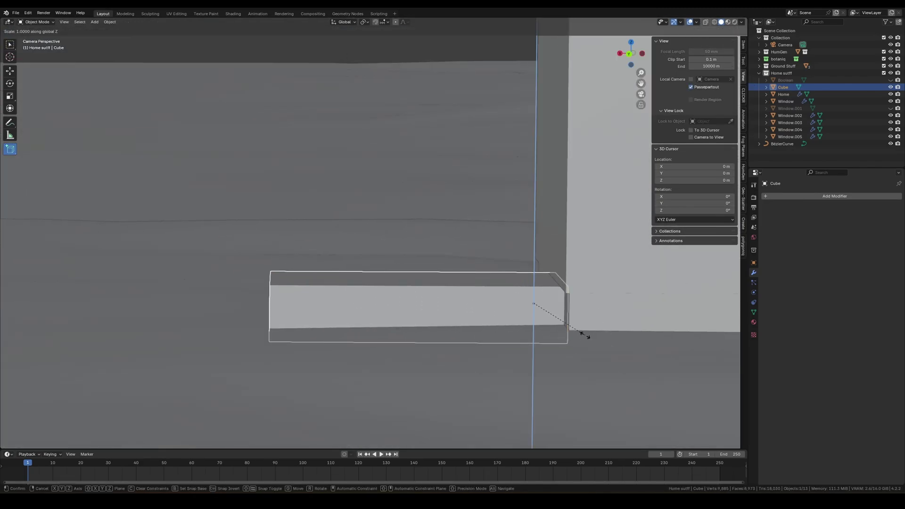
{"action": "left_click", "coordinate": [587, 335]}
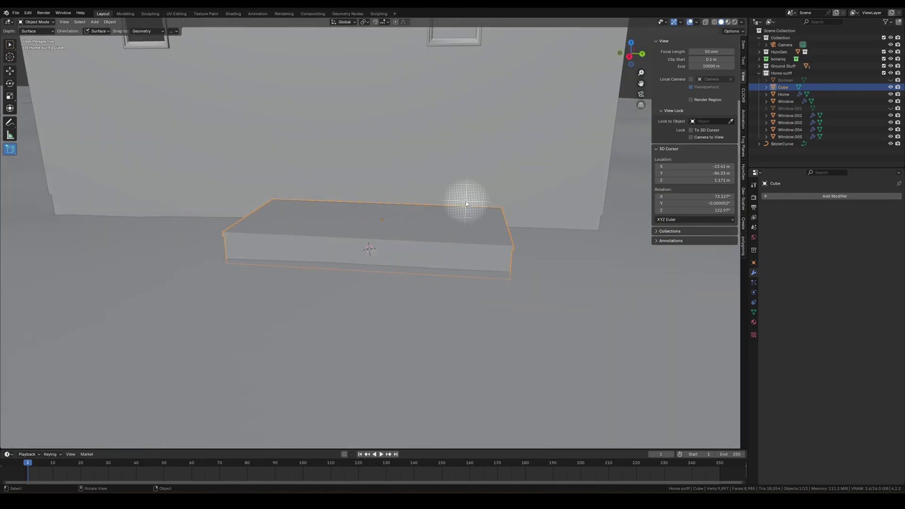
Step: Try adding a rectangular three-step staircase at the porch edge, rotated about Z and scaled by 2
{"action": "key", "text": "shift+a"}
{"action": "left_click", "coordinate": [586, 279]}
{"action": "scroll", "coordinate": [431, 277], "scroll_direction": "up", "scroll_amount": 4}
{"action": "key", "text": "r"}
{"action": "key", "text": "z"}
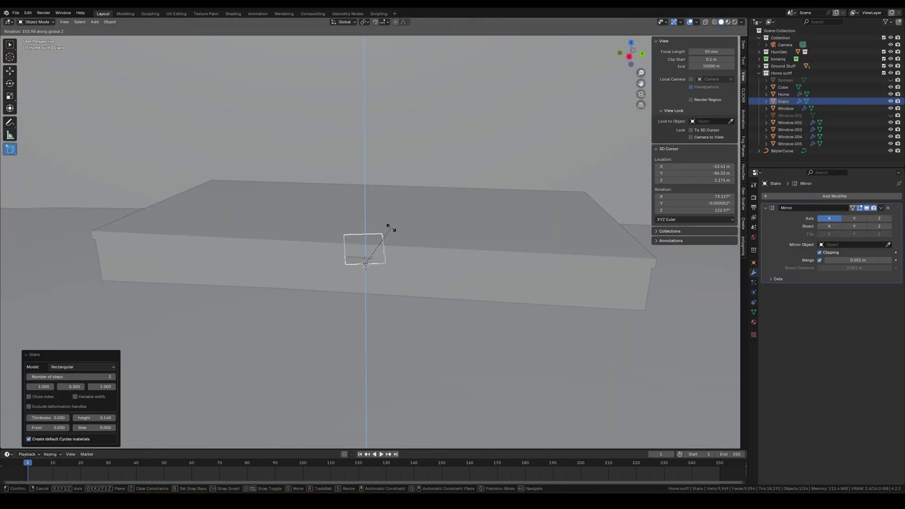
{"action": "left_click", "coordinate": [391, 228]}
{"action": "key", "text": "s"}
{"action": "key", "text": "2"}
{"action": "key", "text": "Return"}
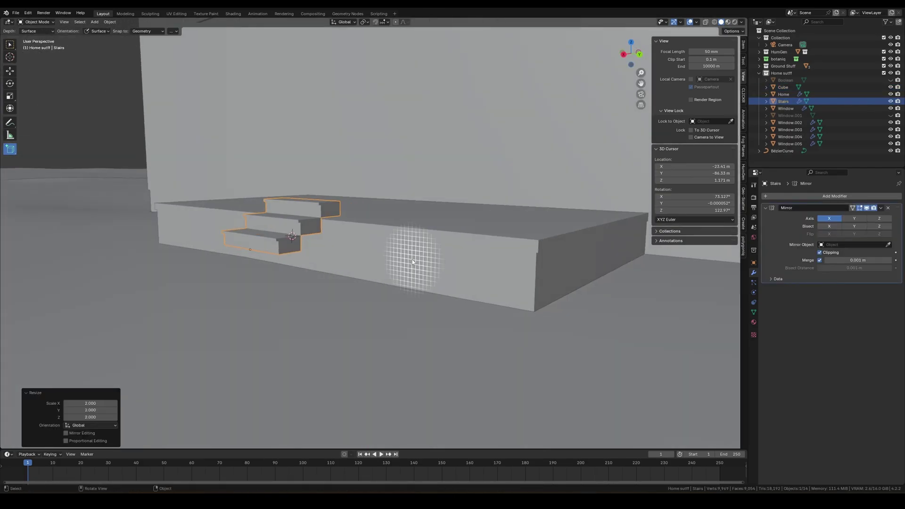
Step: Lower the staircase along Z and resize it to match the height of the porch base
{"action": "middle_click_drag", "start_coordinate": [412, 259], "coordinate": [408, 283]}
{"action": "scroll", "coordinate": [408, 283], "scroll_direction": "up", "scroll_amount": 4}
{"action": "key", "text": "g"}
{"action": "key", "text": "z"}
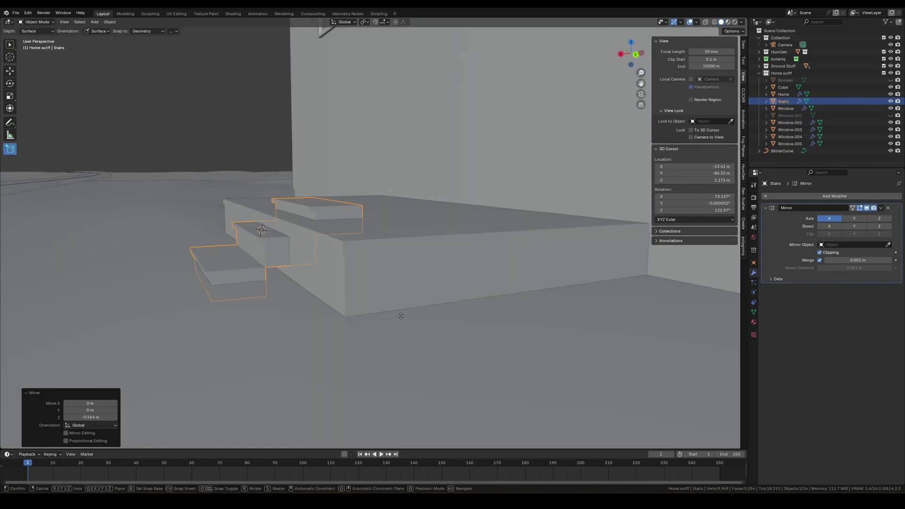
{"action": "left_click", "coordinate": [401, 316]}
{"action": "key", "text": "s"}
{"action": "left_click", "coordinate": [452, 307]}
{"action": "middle_click_drag", "start_coordinate": [453, 307], "coordinate": [518, 245]}
{"action": "key", "text": "g"}
{"action": "key", "text": "z"}
{"action": "left_click", "coordinate": [469, 297]}
{"action": "right_click", "coordinate": [469, 297]}
Step: Widen the staircase along the Y axis by a factor of 1.968
{"action": "key", "text": "s"}
{"action": "key", "text": "y"}
{"action": "left_click", "coordinate": [271, 352]}
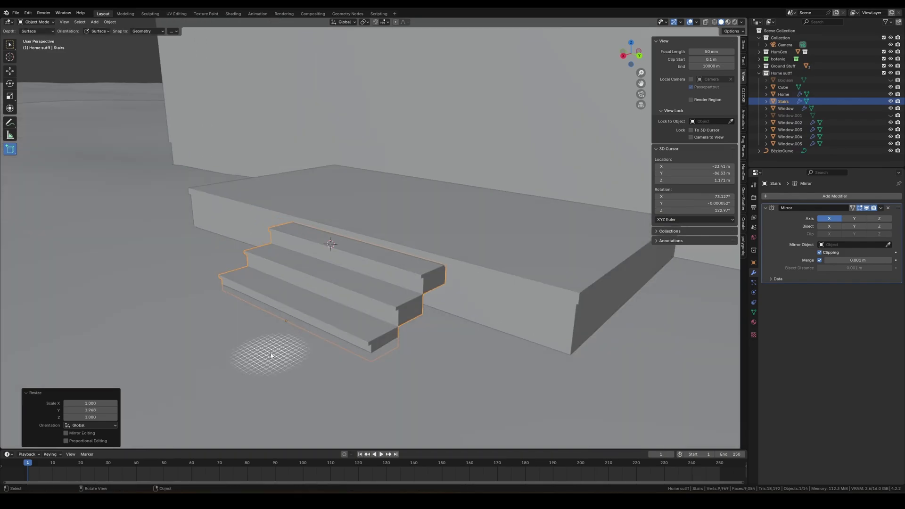
Step: Delete the staircase in front of the porch base
{"action": "key", "text": "KP_0"}
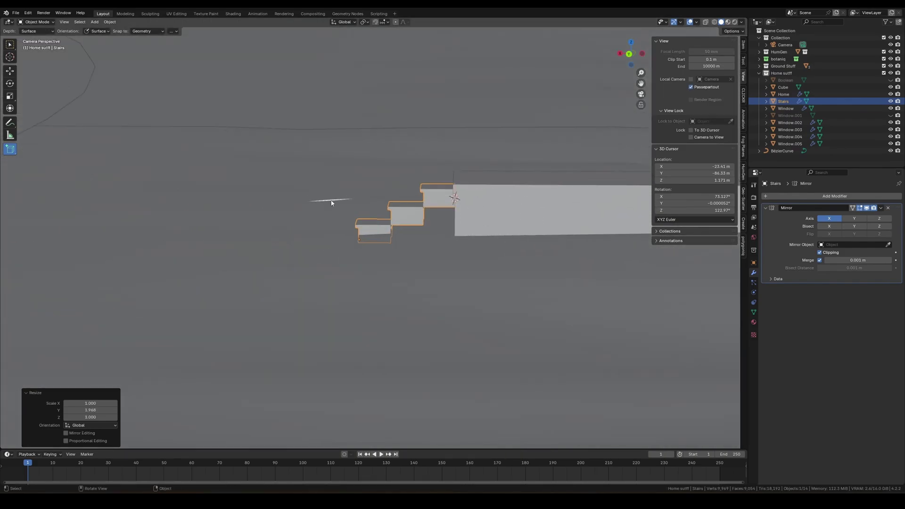
{"action": "key", "text": "KP_0"}
{"action": "key", "text": "Delete"}
Step: Add a new rectangular three-step staircase with closed sides and a thickness of 0.030
{"action": "key", "text": "shift+a"}
{"action": "mouse_move", "coordinate": [371, 229]}
{"action": "left_click", "coordinate": [503, 354]}
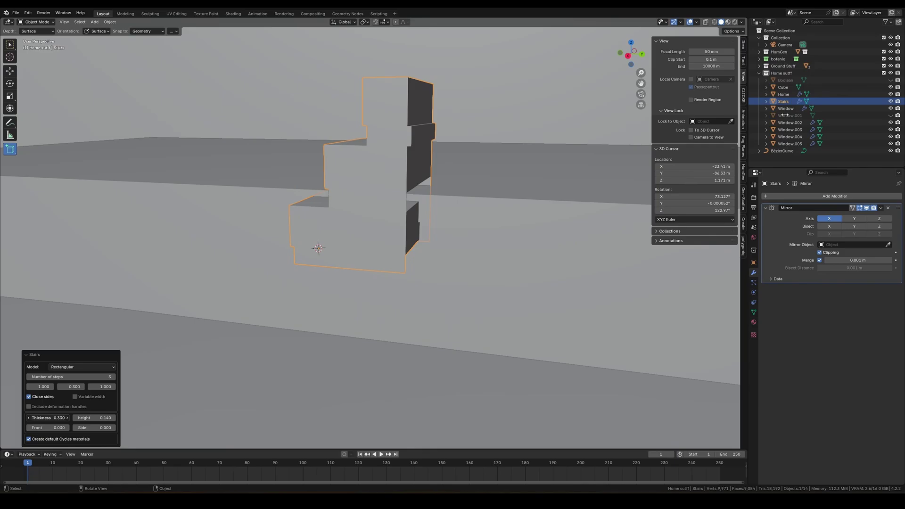
{"action": "left_click_drag", "start_coordinate": [61, 418], "coordinate": [45, 418]}
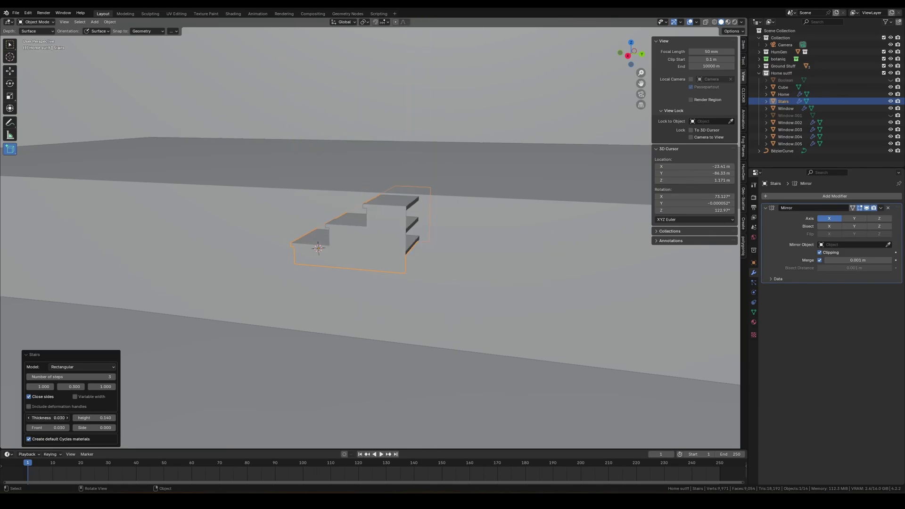
Step: Lower the new staircase along Z and move it about 2.34 m along X in front of the porch base
{"action": "scroll", "coordinate": [365, 253], "scroll_direction": "down", "scroll_amount": 3}
{"action": "key", "text": "g"}
{"action": "key", "text": "z"}
{"action": "left_click", "coordinate": [212, 283]}
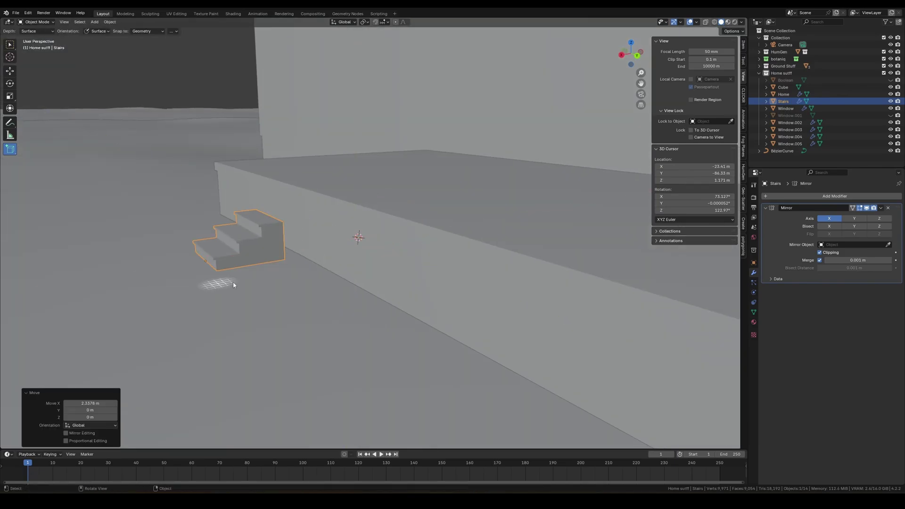
{"action": "middle_click_drag", "start_coordinate": [212, 283], "coordinate": [241, 300]}
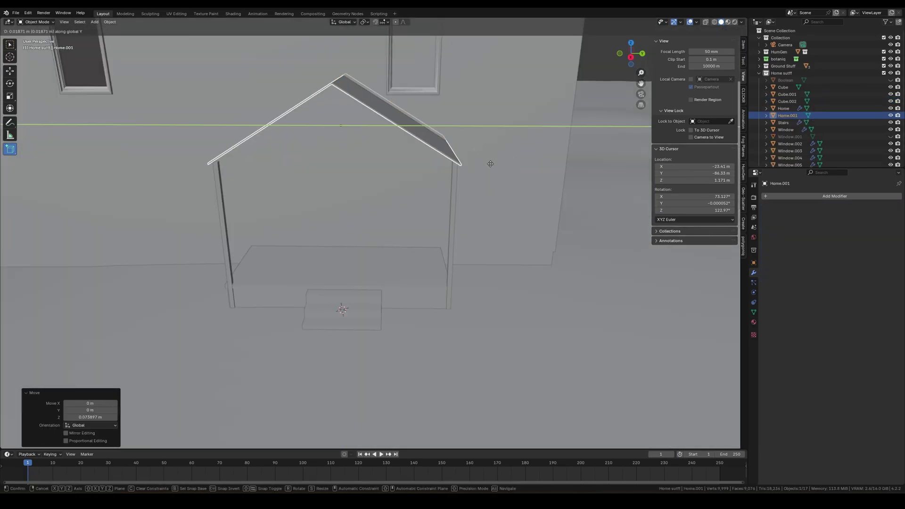
Step: Position the porch roof over its posts along Y and Z, and select one of its faces for editing
{"action": "scroll", "coordinate": [468, 143], "scroll_direction": "up", "scroll_amount": 3}
{"action": "scroll", "coordinate": [468, 144], "scroll_direction": "down", "scroll_amount": 5}
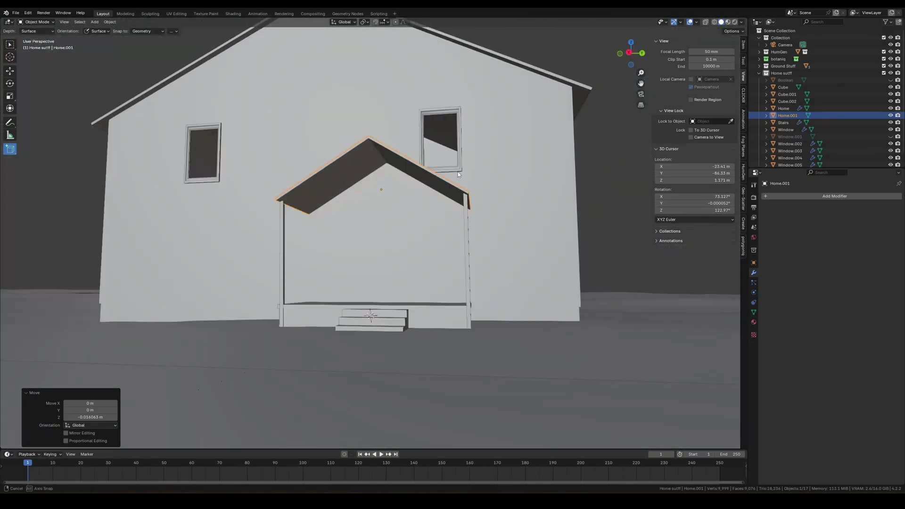
{"action": "key", "text": "Tab"}
{"action": "scroll", "coordinate": [466, 194], "scroll_direction": "up", "scroll_amount": 5}
{"action": "left_click", "coordinate": [517, 215]}
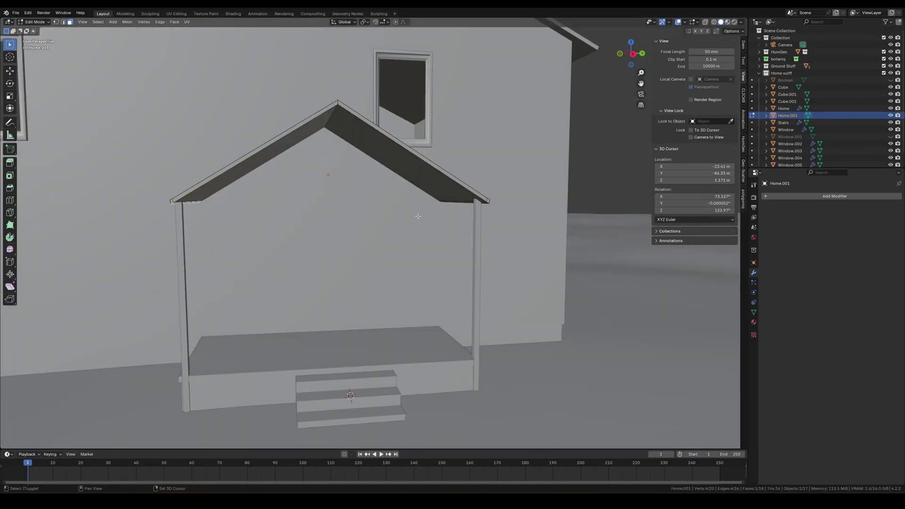
{"action": "scroll", "coordinate": [471, 203], "scroll_direction": "up", "scroll_amount": 3}
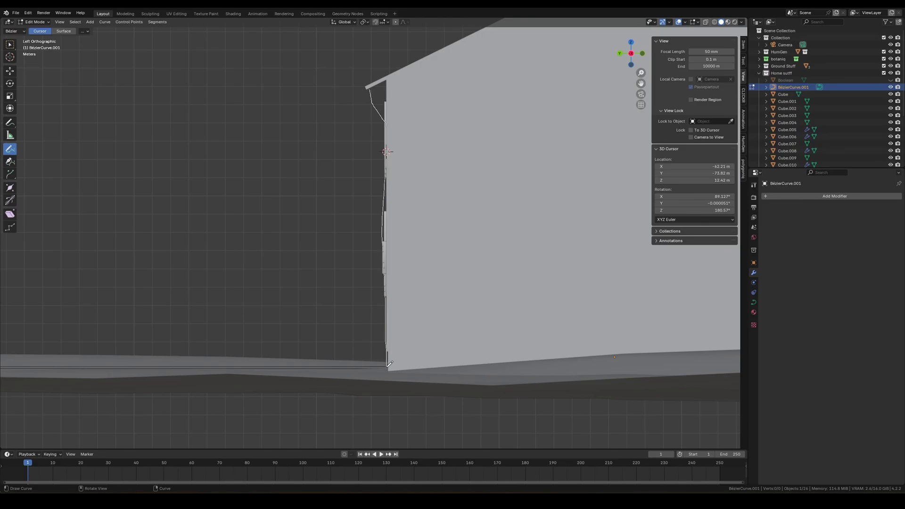
Step: Draw a downpipe curve from the roof eave down the wall corner to the ground and reshape its upper bend
{"action": "left_click_drag", "start_coordinate": [389, 364], "coordinate": [390, 364]}
{"action": "scroll", "coordinate": [378, 189], "scroll_direction": "up", "scroll_amount": 2}
{"action": "left_click", "coordinate": [11, 44]}
{"action": "scroll", "coordinate": [394, 219], "scroll_direction": "down", "scroll_amount": 1}
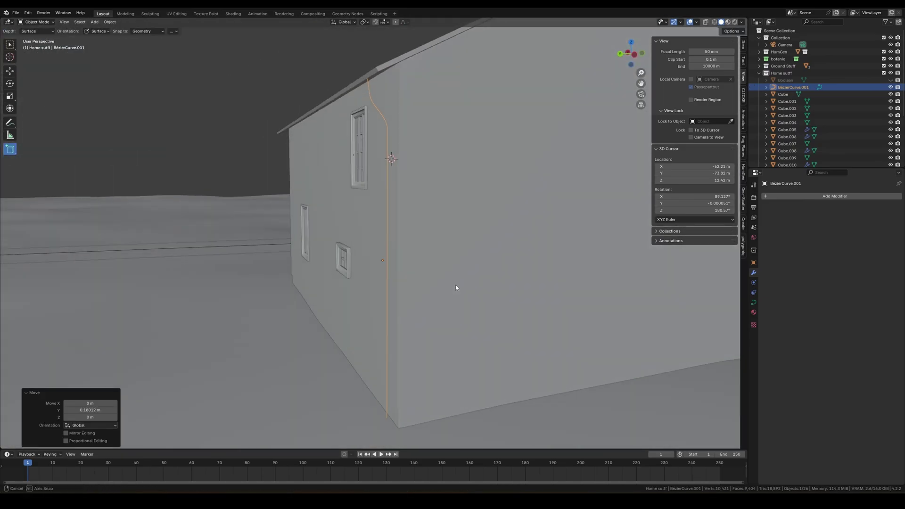
{"action": "left_click", "coordinate": [354, 167], "text": "shift"}
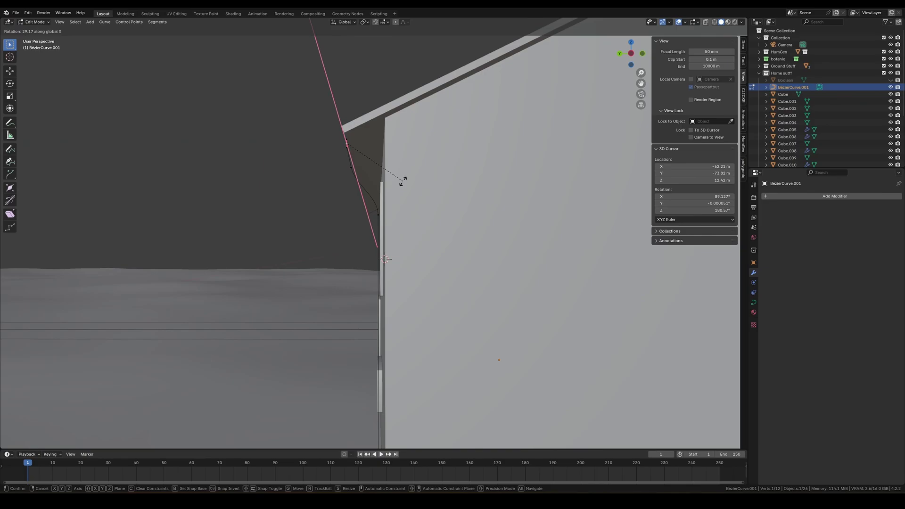
{"action": "right_click", "coordinate": [385, 196]}
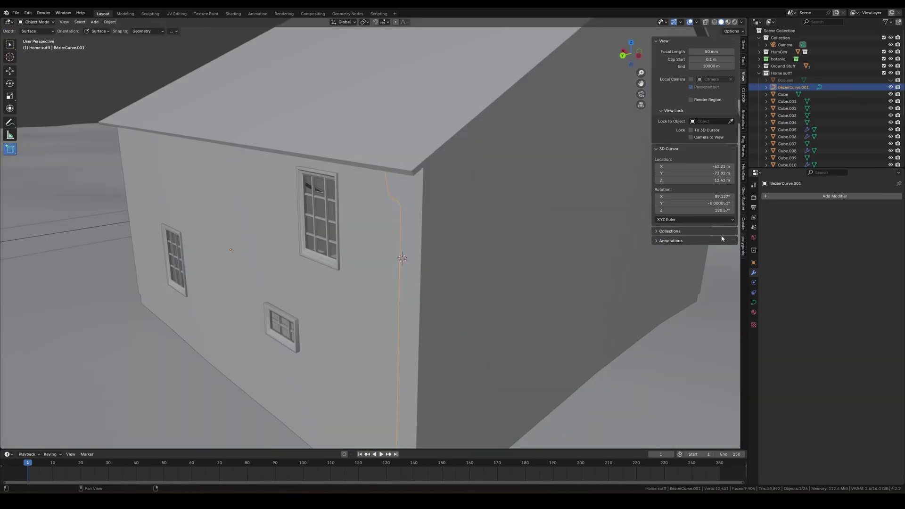
Step: Open the Geometry settings of the downpipe curve
{"action": "left_click", "coordinate": [754, 302]}
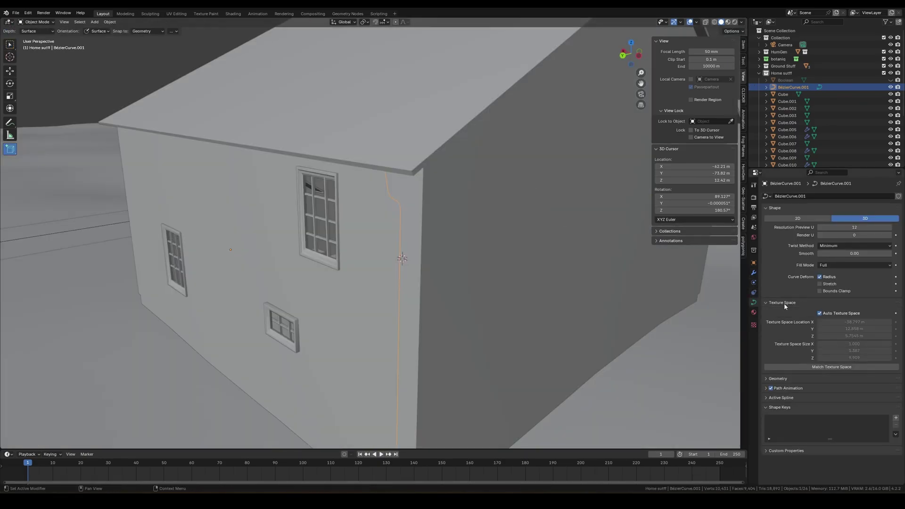
{"action": "left_click", "coordinate": [778, 313]}
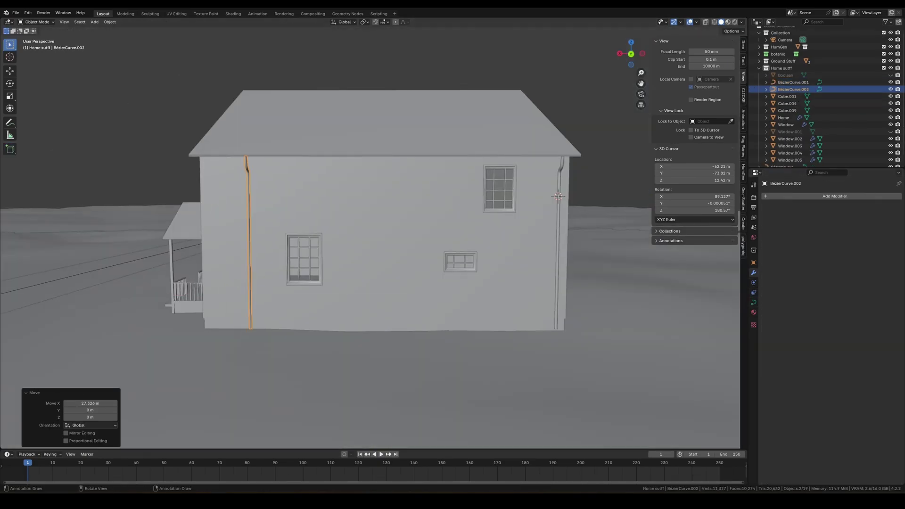
Step: Subdivide the long vertical segment of the duplicated downpipe curve near the porch with 1 cut
{"action": "middle_click_drag", "start_coordinate": [250, 221], "coordinate": [316, 224]}
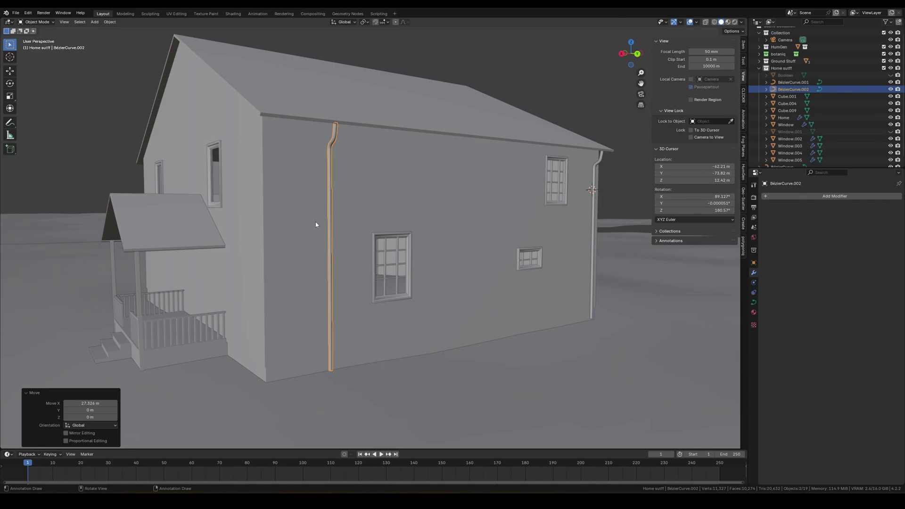
{"action": "left_click", "coordinate": [754, 303]}
{"action": "scroll", "coordinate": [449, 342], "scroll_direction": "up", "scroll_amount": 5}
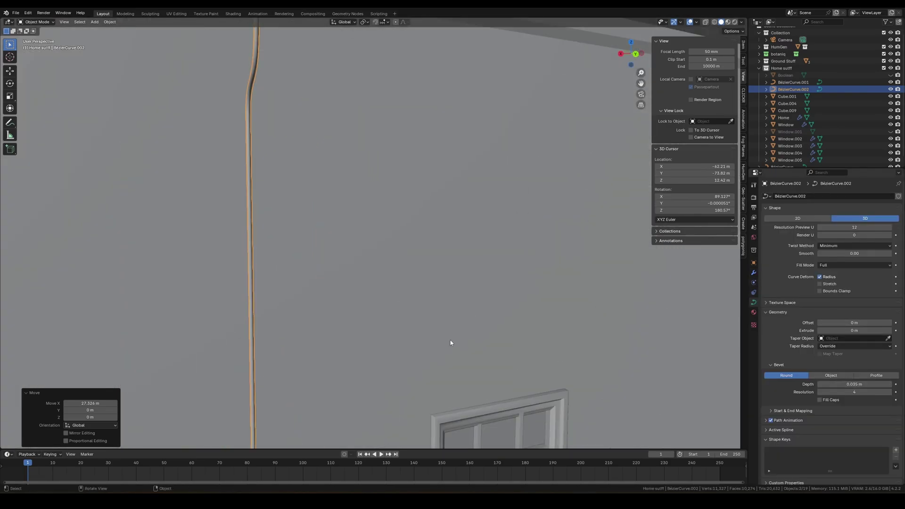
{"action": "key", "text": "KP_0"}
{"action": "middle_click_drag", "start_coordinate": [260, 291], "coordinate": [381, 252]}
{"action": "key", "text": "Tab"}
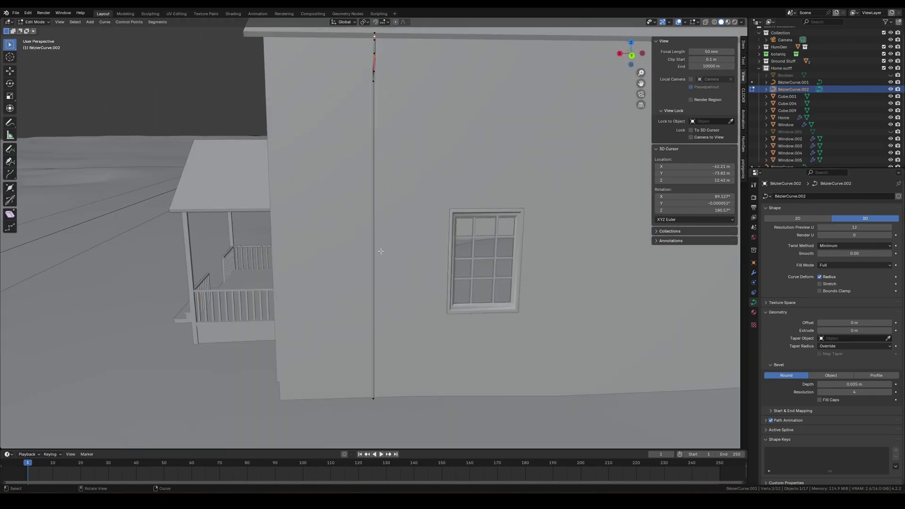
{"action": "left_click", "coordinate": [366, 67], "text": "shift"}
{"action": "right_click", "coordinate": [370, 155]}
{"action": "left_click", "coordinate": [373, 158]}
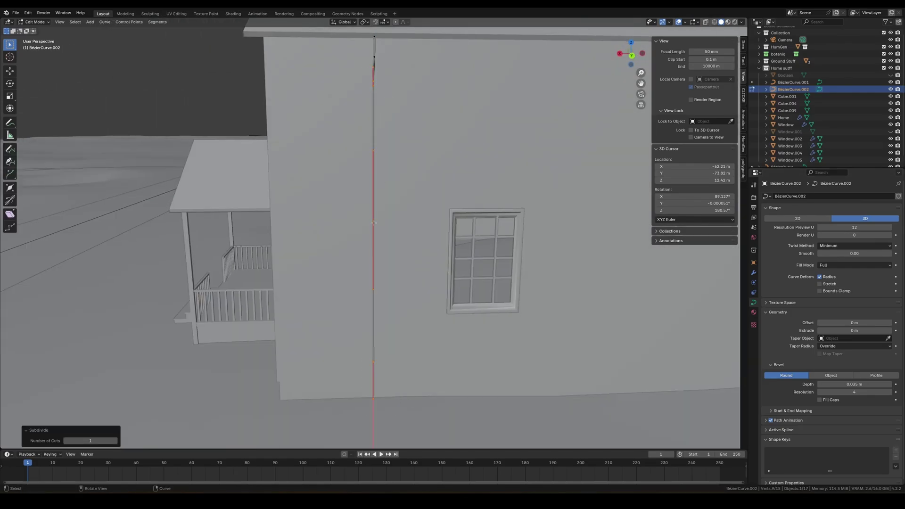
Step: Shrink the handles of the downpipe curve's middle point and try to offset its lower section along X
{"action": "left_click", "coordinate": [376, 231]}
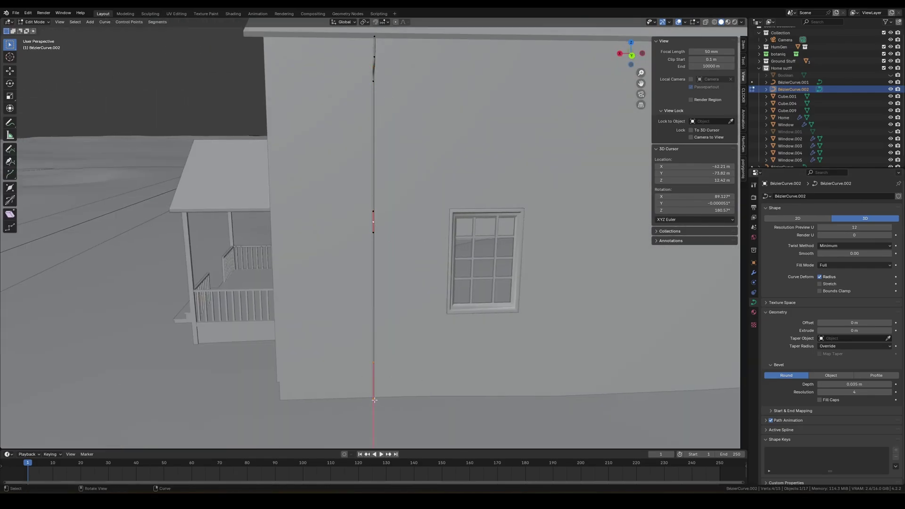
{"action": "key", "text": "s"}
{"action": "left_click", "coordinate": [408, 412]}
{"action": "key", "text": "g"}
{"action": "key", "text": "z"}
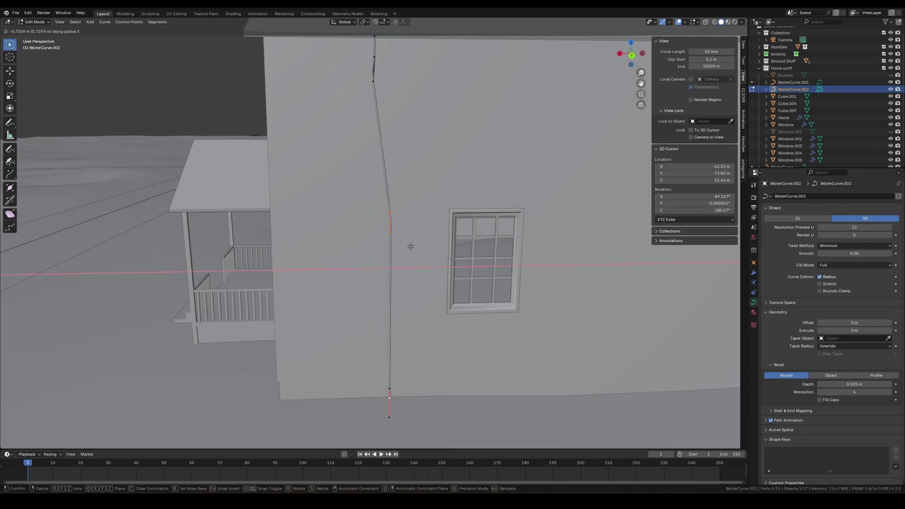
{"action": "left_click", "coordinate": [382, 223]}
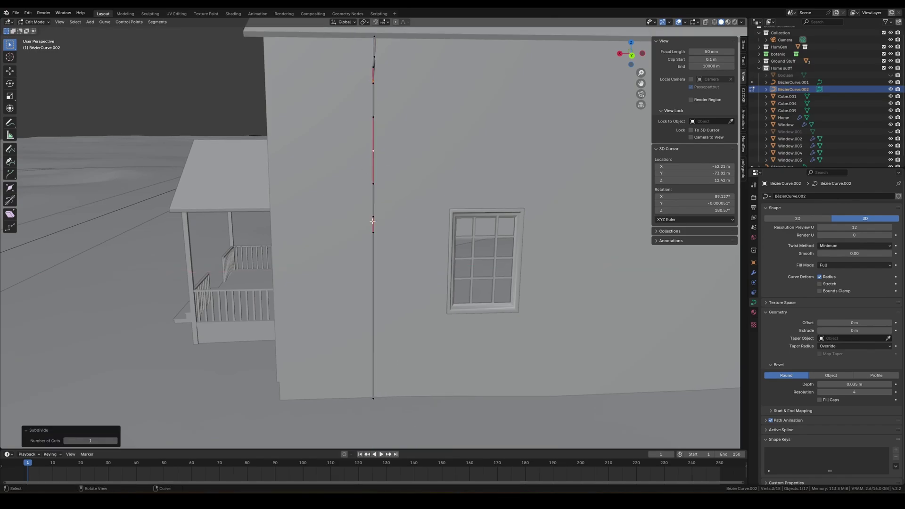
Step: Lower the new point on the downpipe's upper segment to just above the middle point and shrink its handles
{"action": "key", "text": "g"}
{"action": "key", "text": "z"}
{"action": "key", "text": "s"}
{"action": "left_click", "coordinate": [380, 207]}
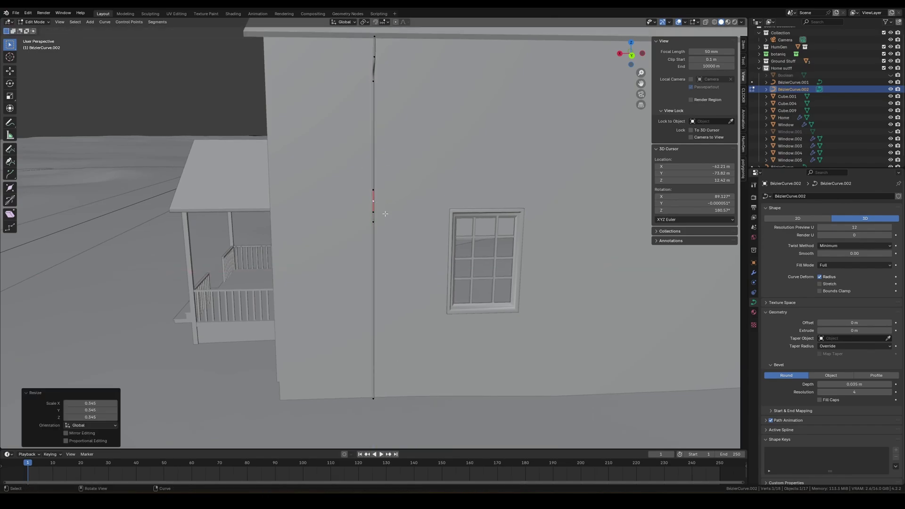
Step: Shift the lower section of the downpipe along X to form a small jog halfway down the wall
{"action": "key", "text": "g"}
{"action": "key", "text": "x"}
{"action": "left_click", "coordinate": [437, 287]}
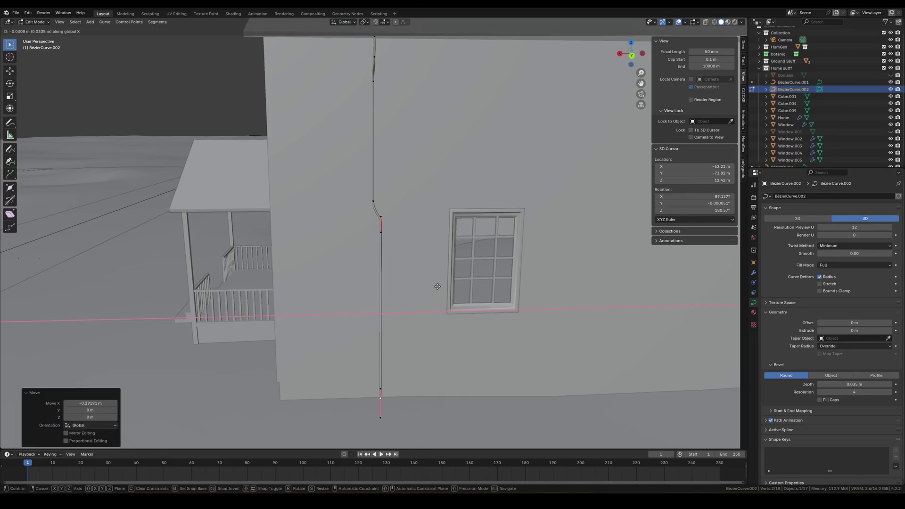
{"action": "key", "text": "Tab"}
{"action": "key", "text": "g"}
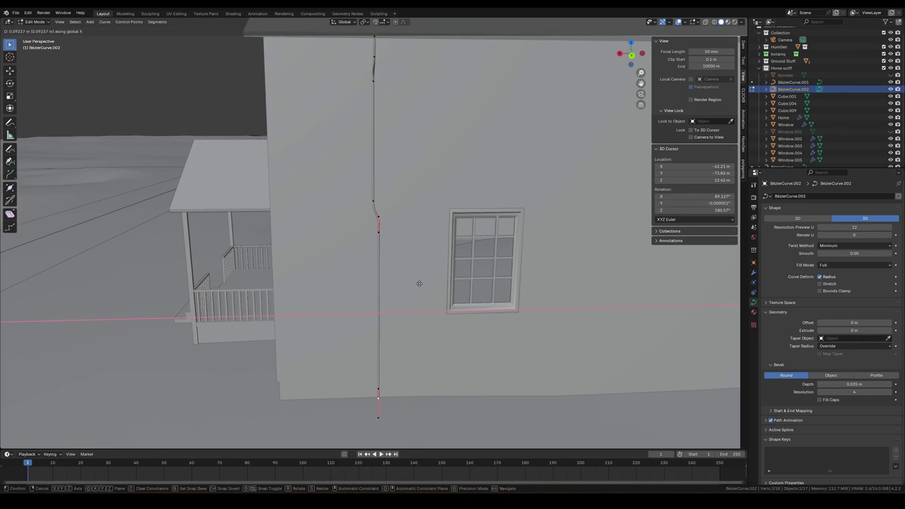
{"action": "left_click", "coordinate": [419, 283]}
Step: Raise the bottom point of the downpipe along Z to sit above the ground
{"action": "middle_click_drag", "start_coordinate": [418, 283], "coordinate": [376, 337]}
{"action": "key", "text": "g"}
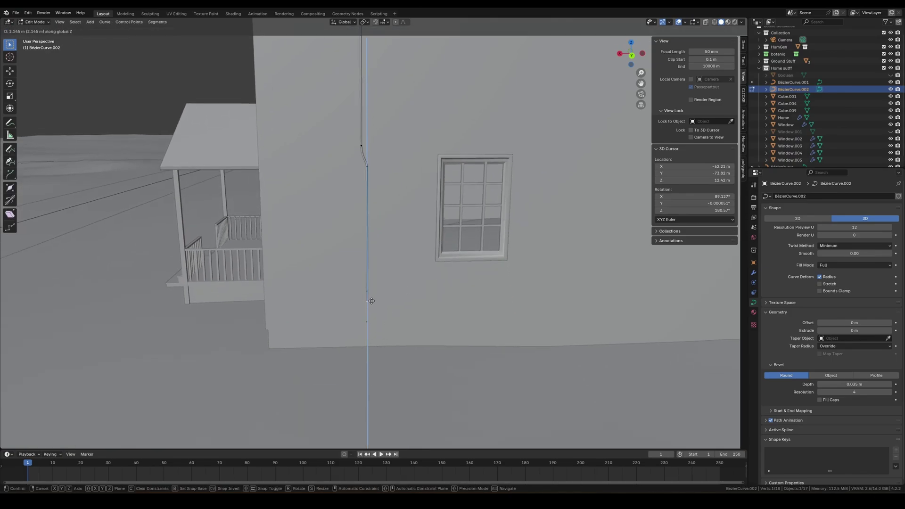
{"action": "left_click", "coordinate": [402, 310]}
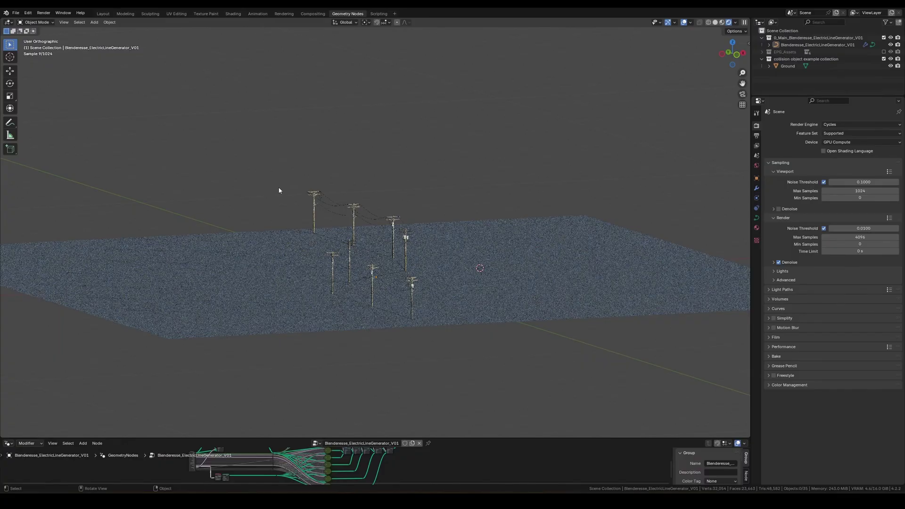
{"action": "scroll", "coordinate": [281, 190], "scroll_direction": "up", "scroll_amount": 8}
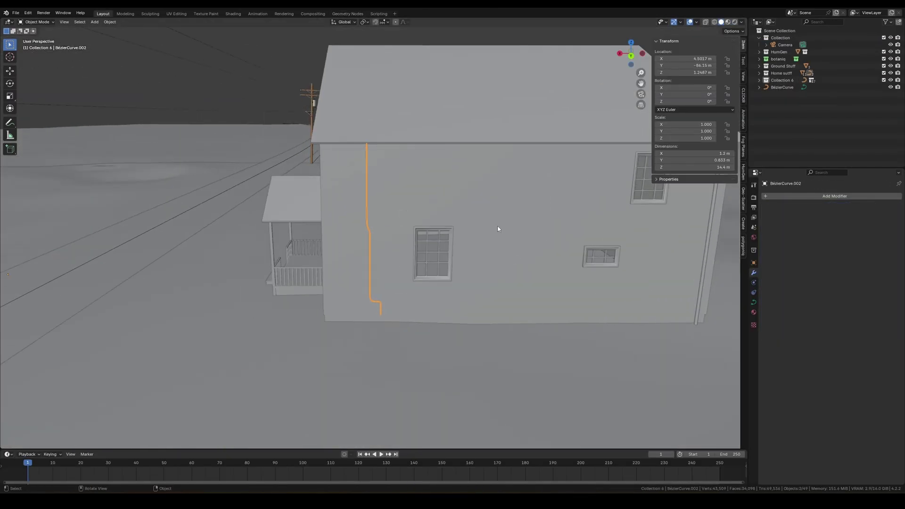
Step: Create a sub-collection named Home 1 in the house collection and gather all the house objects in it
{"action": "left_click", "coordinate": [797, 73]}
{"action": "left_click", "coordinate": [899, 22]}
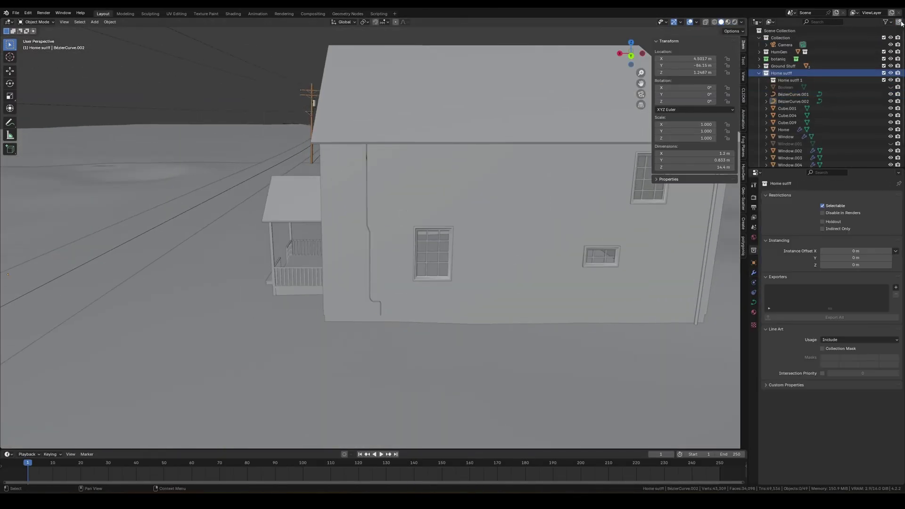
{"action": "double_click", "coordinate": [774, 80]}
{"action": "scroll", "coordinate": [786, 83], "scroll_direction": "down", "scroll_amount": 2}
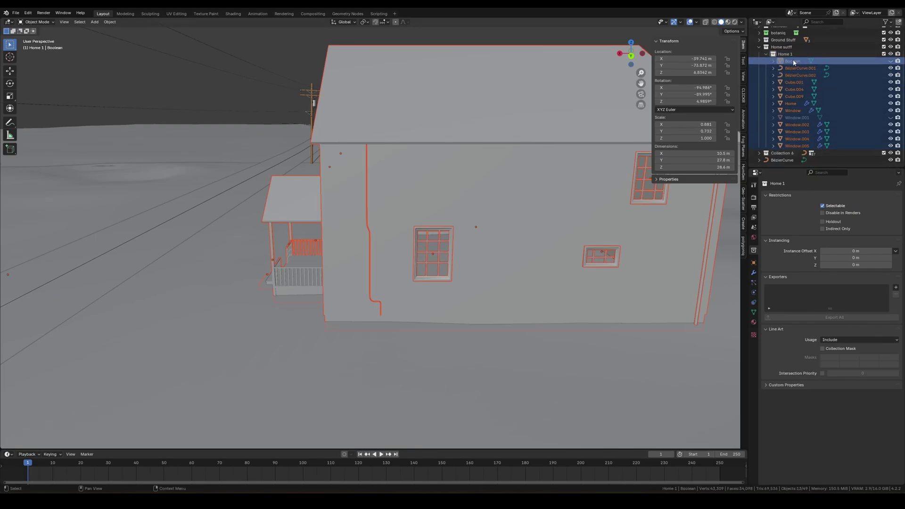
Step: Duplicate all Home 1 objects in place and move the copies to a new collection named Home 2
{"action": "key", "text": "shift+d"}
{"action": "key", "text": "Escape"}
{"action": "scroll", "coordinate": [474, 194], "scroll_direction": "down", "scroll_amount": 5}
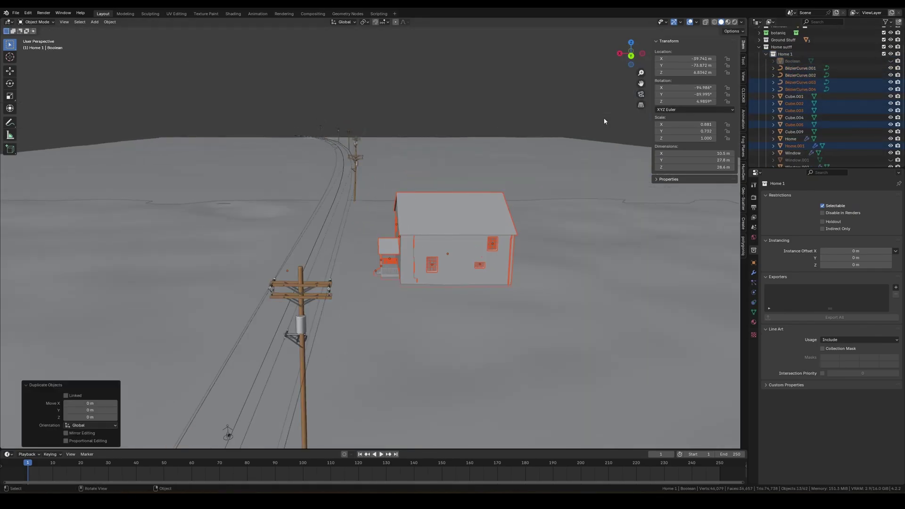
{"action": "left_click", "coordinate": [592, 132]}
{"action": "scroll", "coordinate": [775, 136], "scroll_direction": "down", "scroll_amount": 2}
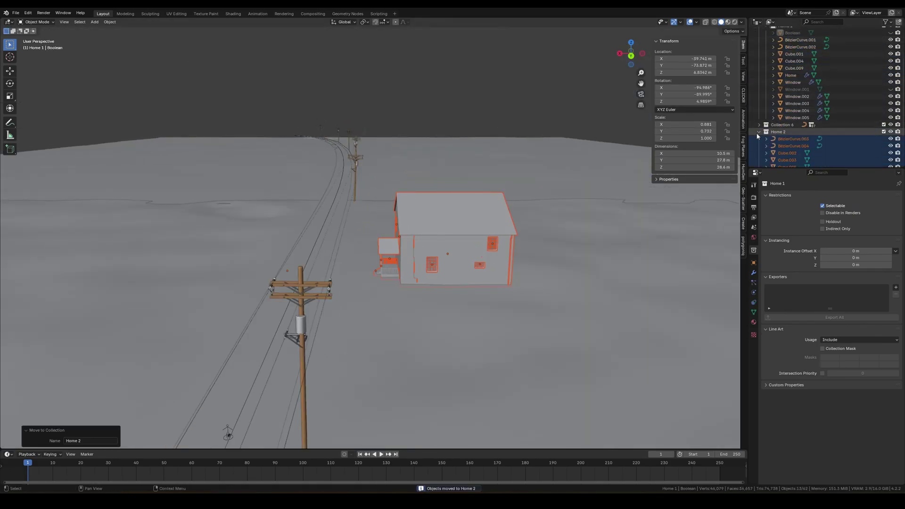
Step: Mirror the Home 2 objects along global X and place the house farther along, across the road
{"action": "scroll", "coordinate": [758, 137], "scroll_direction": "up", "scroll_amount": 2}
{"action": "left_click", "coordinate": [767, 61]}
{"action": "double_click", "coordinate": [778, 68]}
{"action": "key", "text": "ctrl+m"}
{"action": "key", "text": "x"}
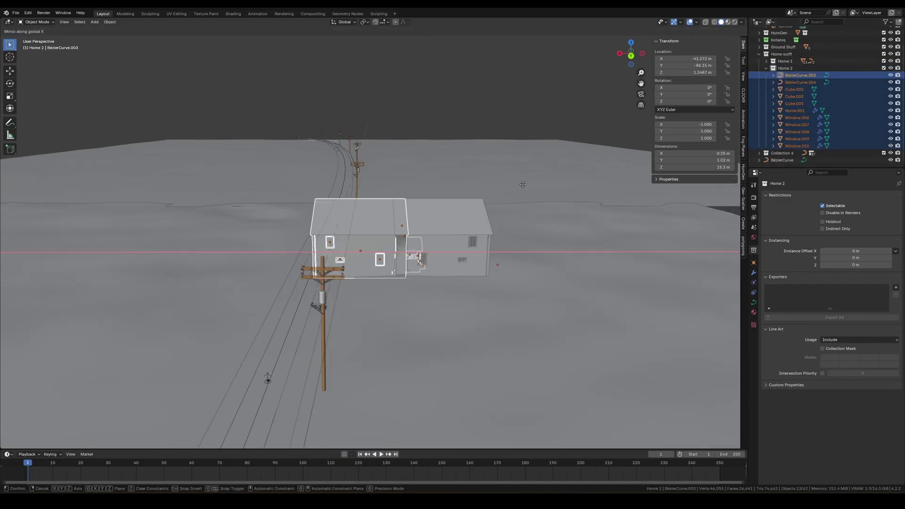
{"action": "left_click", "coordinate": [523, 184]}
{"action": "scroll", "coordinate": [299, 181], "scroll_direction": "down", "scroll_amount": 5}
{"action": "middle_click_drag", "start_coordinate": [431, 151], "coordinate": [644, 289]}
Step: Duplicate the main body of the first house and move the copy about 155 m along X across the road
{"action": "left_click", "coordinate": [644, 289]}
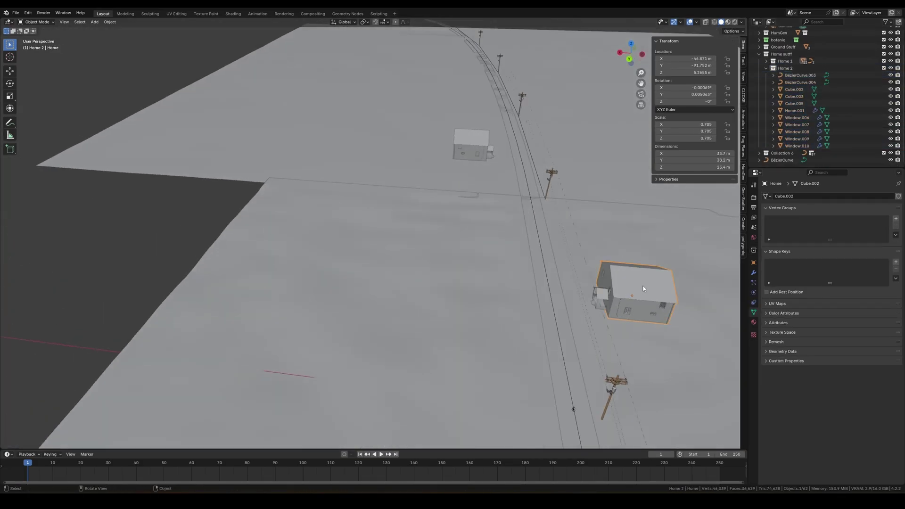
{"action": "key", "text": "shift+d"}
{"action": "right_click", "coordinate": [644, 288]}
{"action": "key", "text": "g"}
{"action": "key", "text": "x"}
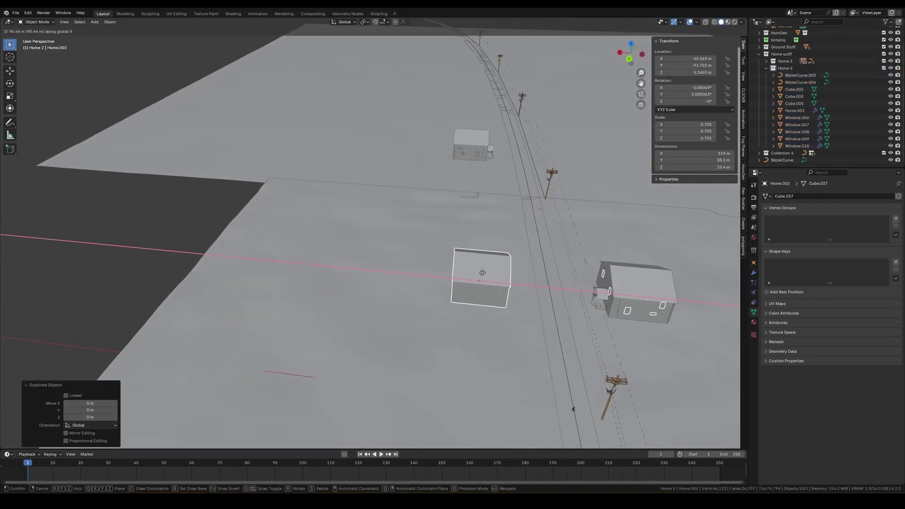
{"action": "left_click", "coordinate": [372, 264]}
Step: Bring the duplicated house body closer to the road along X and remove its modifiers
{"action": "scroll", "coordinate": [372, 264], "scroll_direction": "up", "scroll_amount": 4}
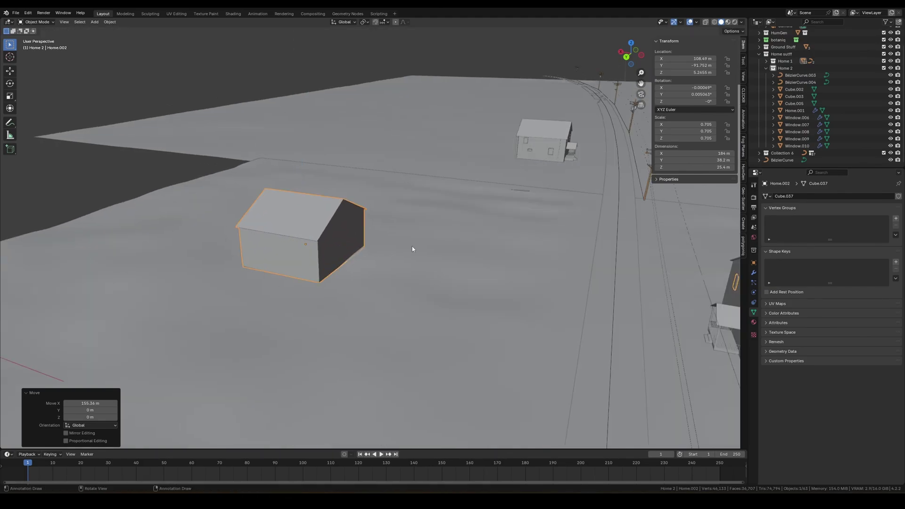
{"action": "key", "text": "KP_0"}
{"action": "key", "text": "s"}
{"action": "left_click", "coordinate": [402, 249]}
{"action": "middle_click_drag", "start_coordinate": [403, 257], "coordinate": [366, 263]}
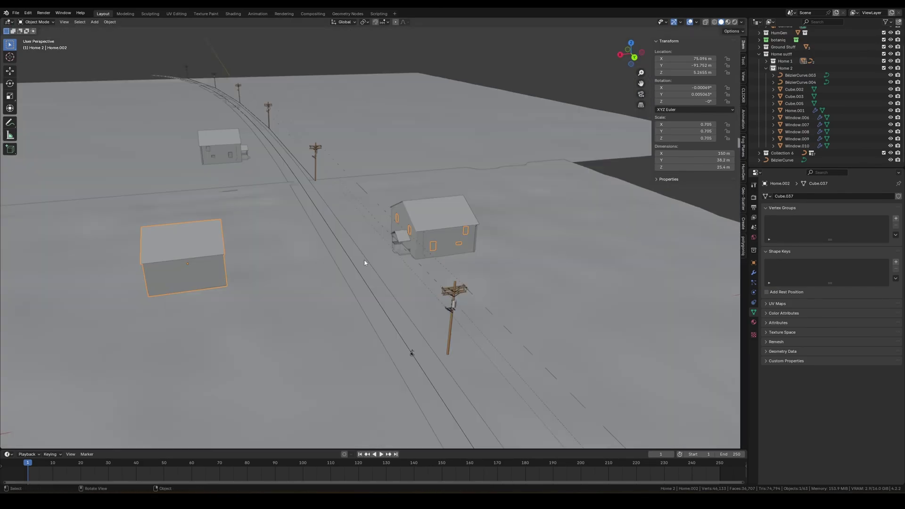
{"action": "scroll", "coordinate": [355, 290], "scroll_direction": "up", "scroll_amount": 5}
{"action": "key", "text": "KP_0"}
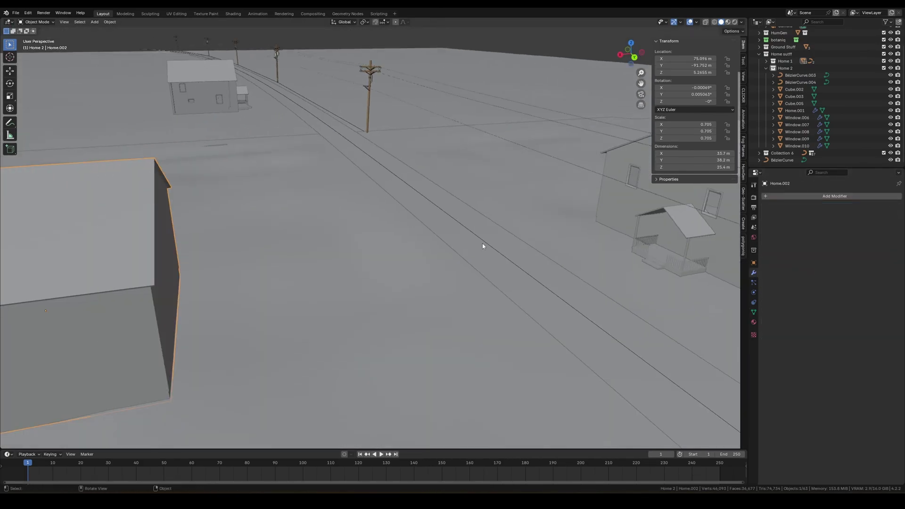
Step: Move the duplicated house body about 18.6 m along X, 17.9 m along Y and -0.88 m along Z, and rotate it
{"action": "left_click", "coordinate": [255, 226]}
{"action": "key", "text": "g"}
{"action": "key", "text": "z"}
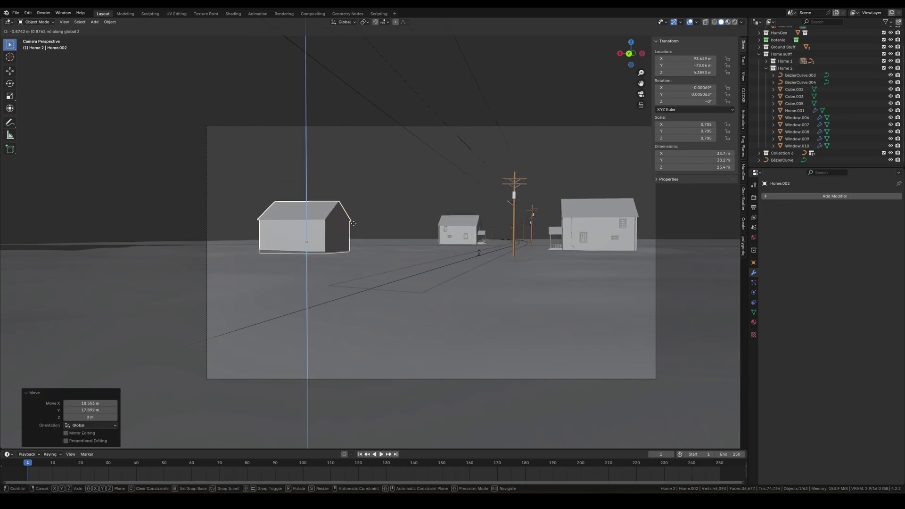
{"action": "left_click", "coordinate": [744, 95]}
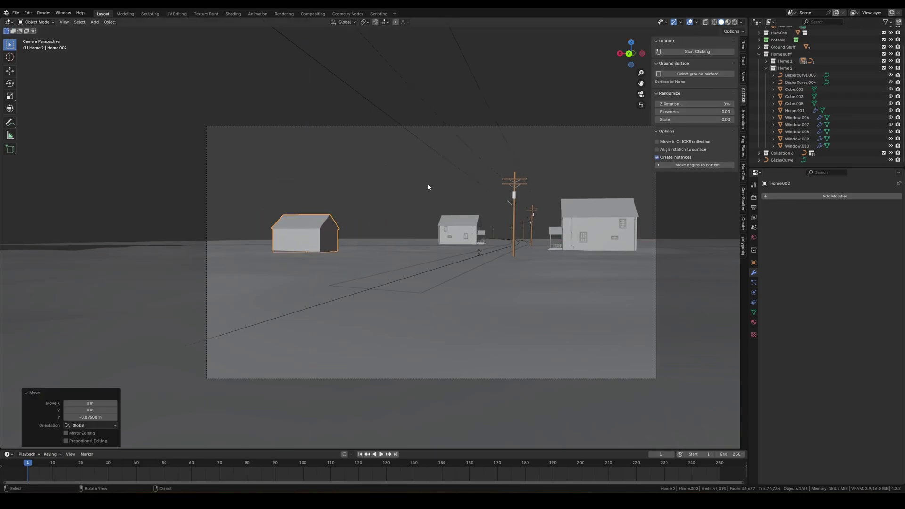
{"action": "scroll", "coordinate": [429, 187], "scroll_direction": "up", "scroll_amount": 3}
{"action": "key", "text": "r"}
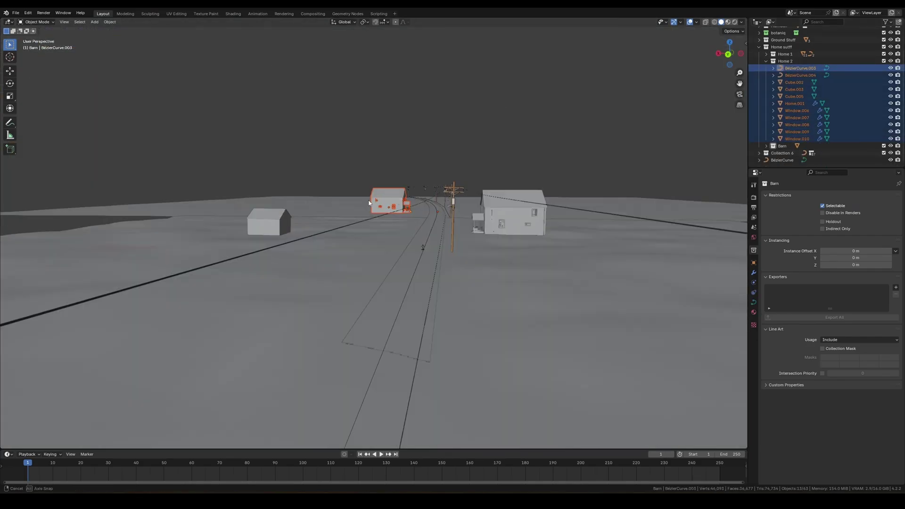
Step: Replace the house copy in Home 2 with a new duplicate of all Home 1 objects, mirrored along X
{"action": "key", "text": "Delete"}
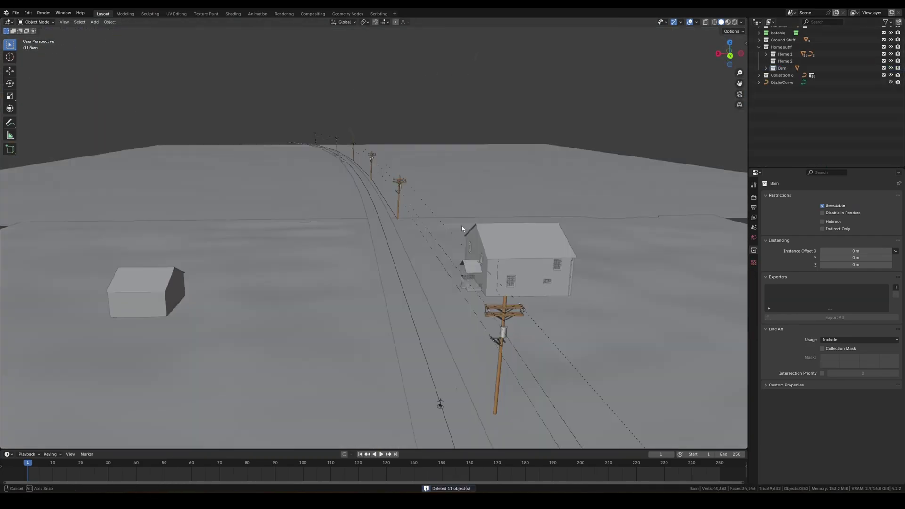
{"action": "left_click_drag", "start_coordinate": [895, 87], "coordinate": [892, 106]}
{"action": "scroll", "coordinate": [477, 159], "scroll_direction": "up", "scroll_amount": 2}
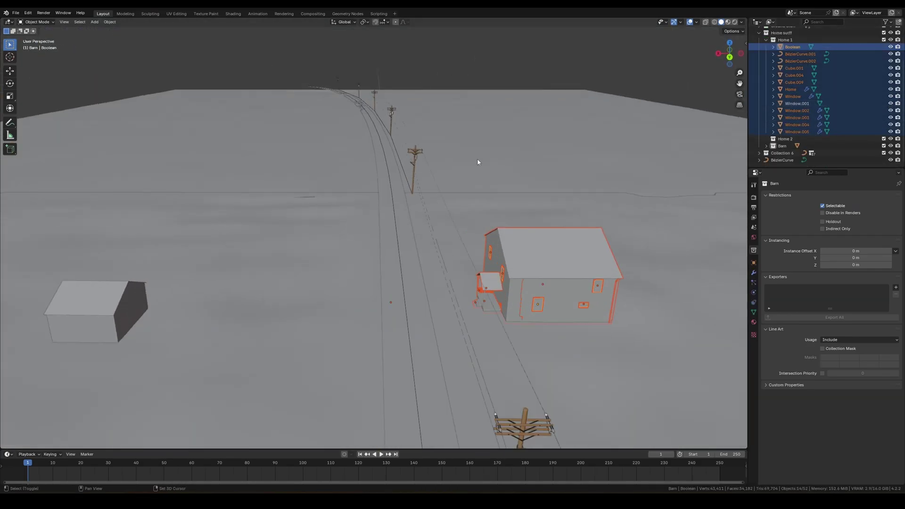
{"action": "key", "text": "shift+d"}
{"action": "key", "text": "ctrl+m"}
{"action": "key", "text": "x"}
{"action": "key", "text": "m"}
{"action": "mouse_move", "coordinate": [446, 119]}
{"action": "left_click", "coordinate": [476, 140]}
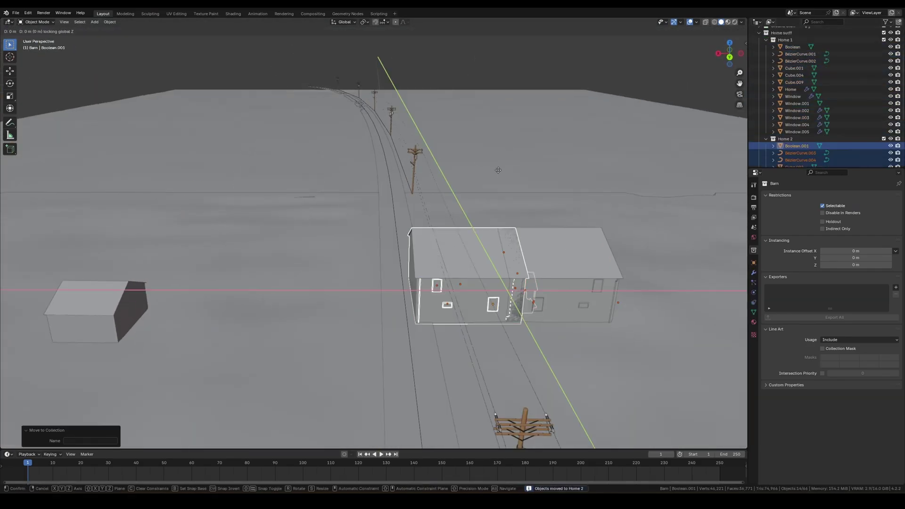
Step: Move the mirrored house far down the road along Y and adjust it about -1.66 m along X
{"action": "key", "text": "g"}
{"action": "key", "text": "y"}
{"action": "left_click", "coordinate": [307, 47]}
{"action": "key", "text": "KP_0"}
{"action": "key", "text": "g"}
{"action": "key", "text": "x"}
{"action": "left_click", "coordinate": [435, 211]}
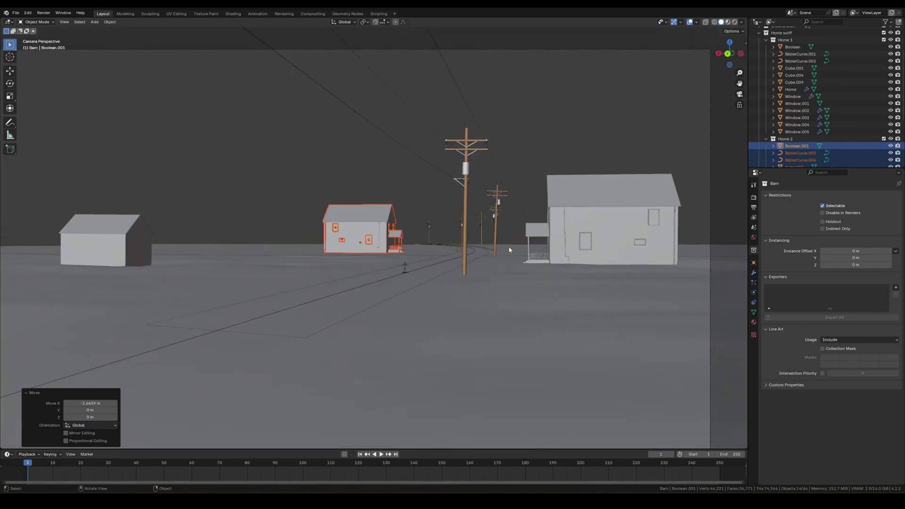
{"action": "key", "text": "alt+a"}
Step: Lower the main body of the mirrored house about 0.47 m along Z into the terrain
{"action": "scroll", "coordinate": [519, 222], "scroll_direction": "up", "scroll_amount": 5}
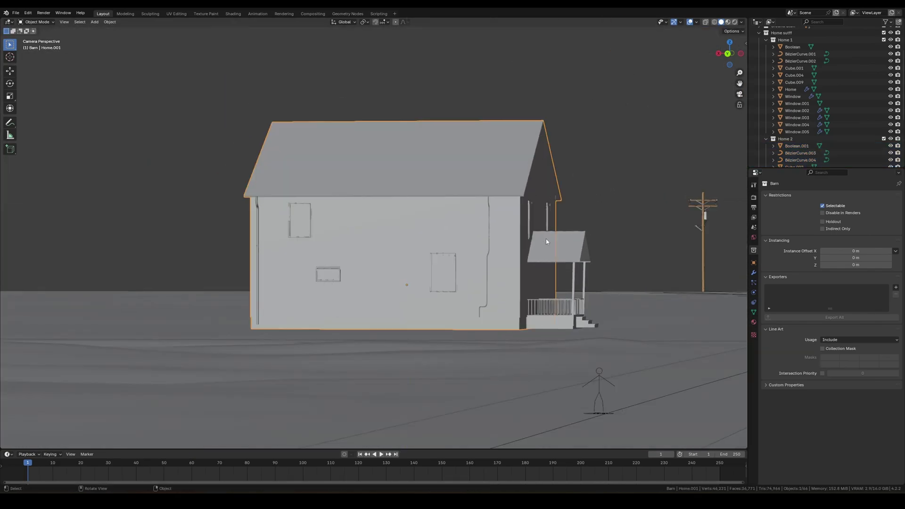
{"action": "scroll", "coordinate": [546, 242], "scroll_direction": "up", "scroll_amount": 4}
{"action": "scroll", "coordinate": [547, 241], "scroll_direction": "down", "scroll_amount": 3}
{"action": "key", "text": "g"}
{"action": "key", "text": "z"}
{"action": "left_click", "coordinate": [587, 241]}
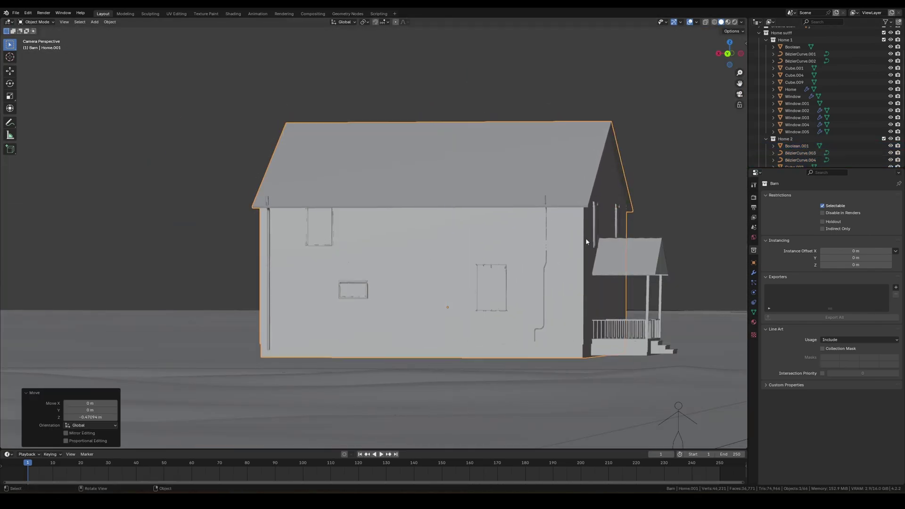
Step: Lower the mirrored house's porch along Z to meet the ground and clear the selection
{"action": "scroll", "coordinate": [586, 237], "scroll_direction": "down", "scroll_amount": 3}
{"action": "left_click", "coordinate": [550, 293]}
{"action": "key", "text": "g"}
{"action": "key", "text": "z"}
{"action": "key", "text": "Escape"}
{"action": "key", "text": "alt+a"}
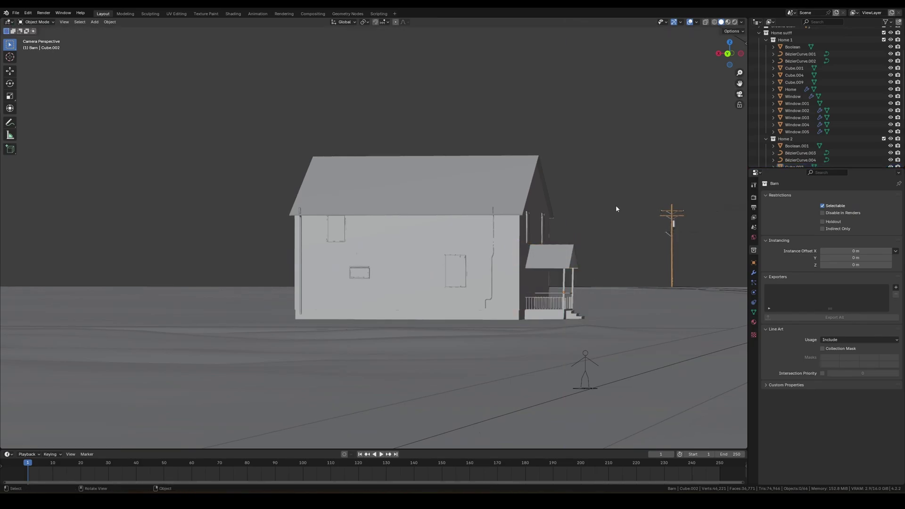
Step: Edit the mirrored house's porch mesh and raise its roof and post tops along Z
{"action": "middle_click_drag", "start_coordinate": [616, 209], "coordinate": [462, 339]}
{"action": "left_click", "coordinate": [462, 349]}
{"action": "key", "text": "Tab"}
{"action": "key", "text": "alt+z"}
{"action": "scroll", "coordinate": [323, 201], "scroll_direction": "up", "scroll_amount": 5}
{"action": "key", "text": "b"}
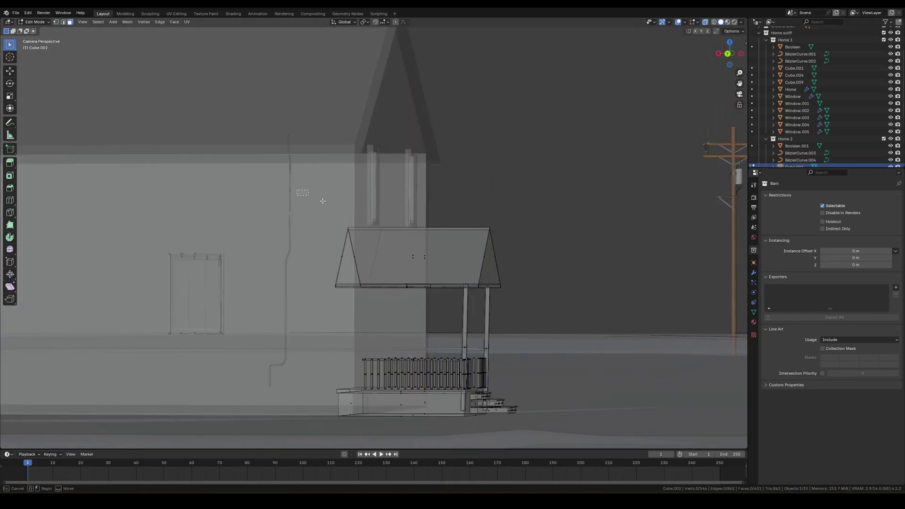
{"action": "left_click_drag", "start_coordinate": [323, 201], "coordinate": [503, 329]}
{"action": "key", "text": "g"}
{"action": "key", "text": "z"}
{"action": "left_click", "coordinate": [503, 329]}
Step: Raise the tops of the porch railings about 0.8 m along Z and finish editing the porch mesh
{"action": "key", "text": "g"}
{"action": "key", "text": "z"}
{"action": "left_click", "coordinate": [502, 344]}
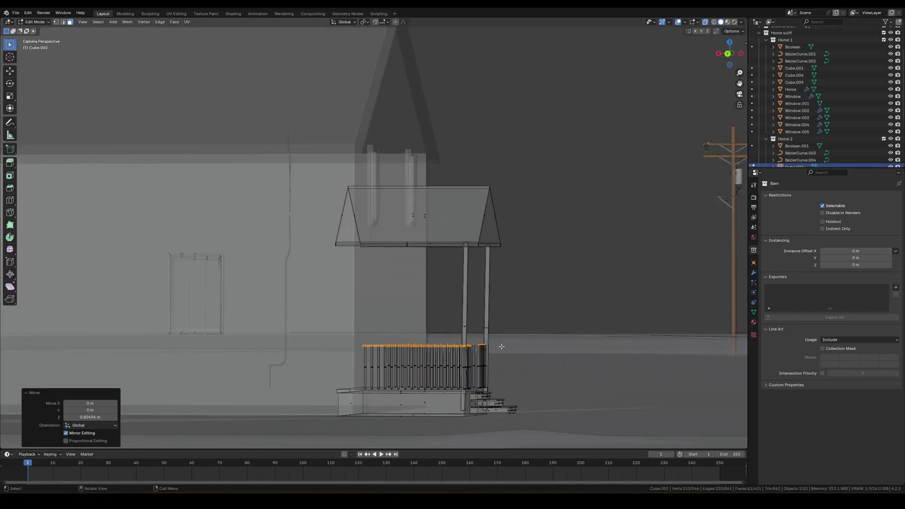
{"action": "scroll", "coordinate": [501, 344], "scroll_direction": "down", "scroll_amount": 2}
{"action": "key", "text": "g"}
{"action": "key", "text": "z"}
{"action": "key", "text": "Escape"}
{"action": "key", "text": "Tab"}
Step: Move a gable window cutter of the mirrored house up along Z and about 9.76 m along Y, above the porch
{"action": "scroll", "coordinate": [472, 236], "scroll_direction": "up", "scroll_amount": 3}
{"action": "left_click", "coordinate": [446, 220]}
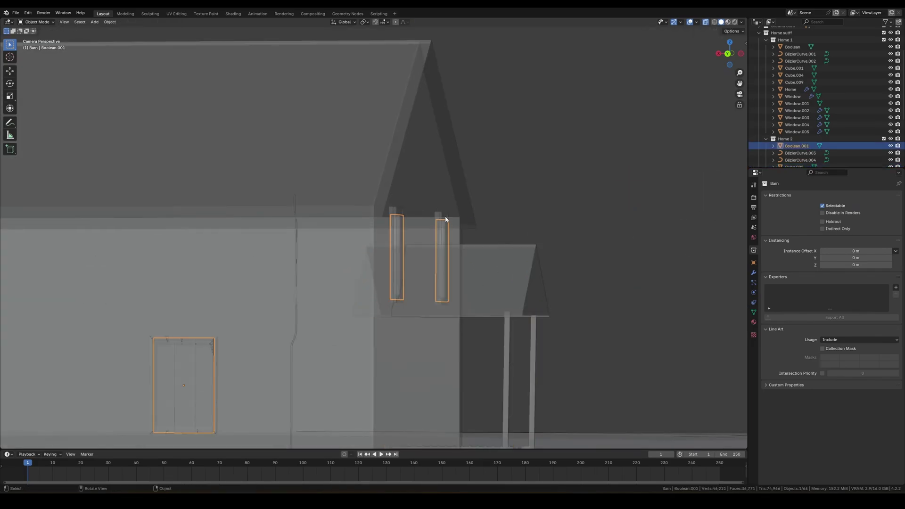
{"action": "key", "text": "l"}
{"action": "key", "text": "g"}
{"action": "key", "text": "z"}
{"action": "left_click", "coordinate": [441, 203]}
{"action": "key", "text": "g"}
{"action": "key", "text": "y"}
{"action": "middle_click_drag", "start_coordinate": [440, 203], "coordinate": [355, 245], "text": "alt"}
{"action": "left_click", "coordinate": [256, 234]}
{"action": "middle_click_drag", "start_coordinate": [256, 234], "coordinate": [346, 212]}
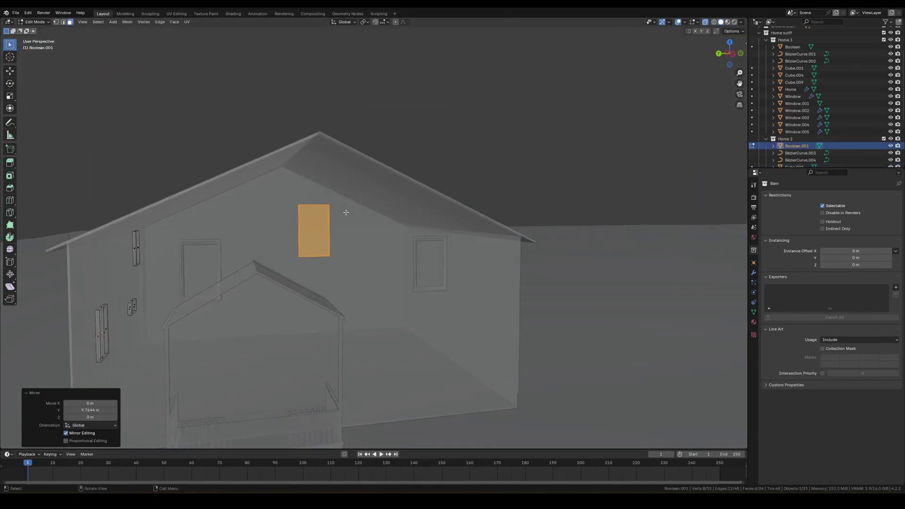
{"action": "left_click", "coordinate": [524, 245]}
Step: Move the gable window frame about 4.43 m along Y and 3.58 m along Z, and open the side window opening for editing
{"action": "key", "text": "Tab"}
{"action": "left_click", "coordinate": [438, 243]}
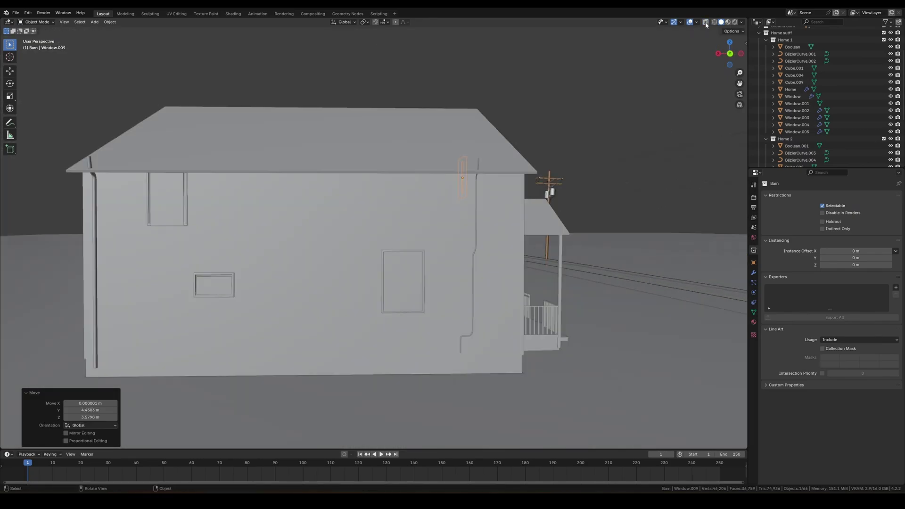
{"action": "left_click", "coordinate": [394, 302]}
{"action": "key", "text": "Tab"}
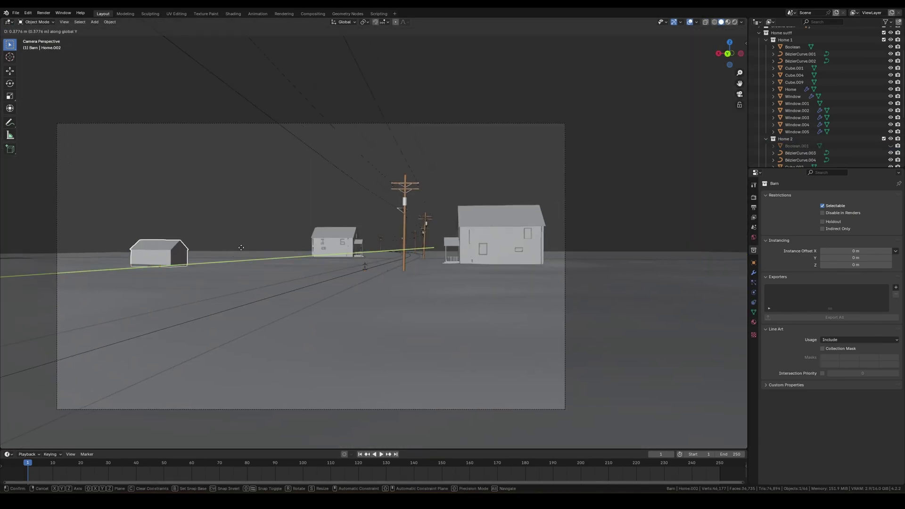
Step: Slide the barn along Y so it stands farther out to the side of the road, in the camera view
{"action": "left_click", "coordinate": [207, 255]}
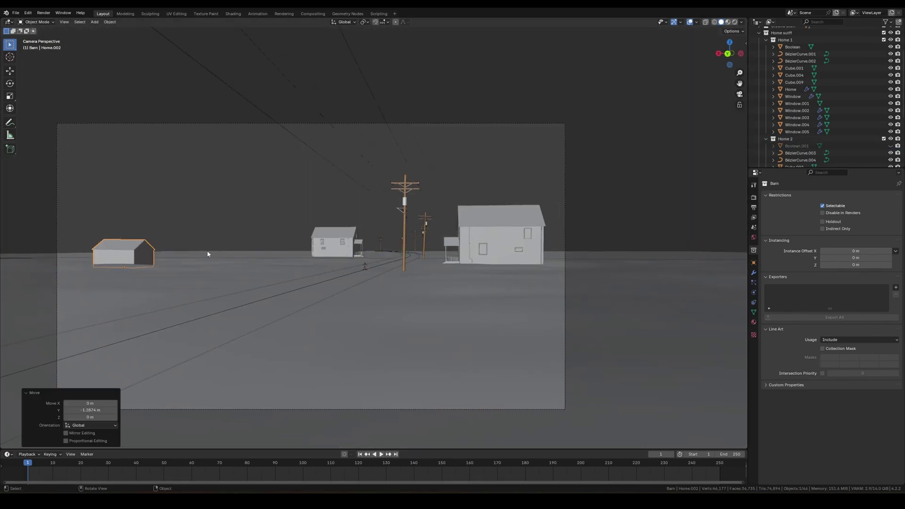
{"action": "left_click", "coordinate": [211, 249]}
{"action": "middle_click_drag", "start_coordinate": [212, 249], "coordinate": [284, 267]}
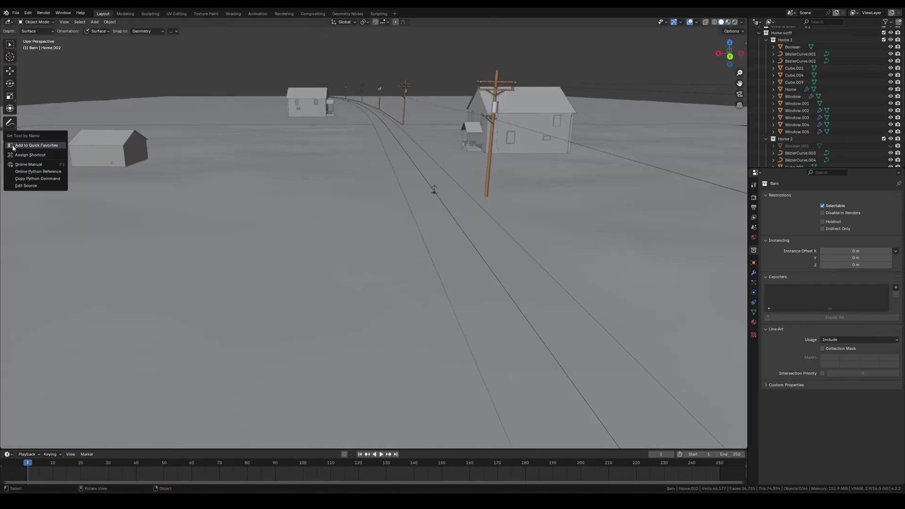
Step: Add a cylinder post for a billboard and duplicate it about 12.2 m along negative X
{"action": "key", "text": "shift+a"}
{"action": "mouse_move", "coordinate": [284, 267]}
{"action": "left_click", "coordinate": [317, 302]}
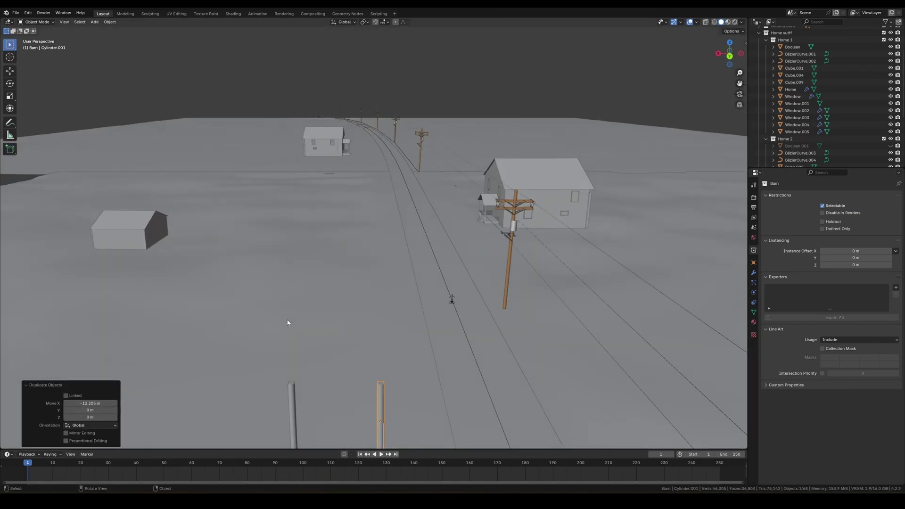
{"action": "left_click", "coordinate": [405, 315]}
Step: Seat the flat cube platform on the two billboard posts, moving it about 0.05 m along Z and shifting it along Y
{"action": "scroll", "coordinate": [406, 316], "scroll_direction": "up", "scroll_amount": 5}
{"action": "key", "text": "g"}
{"action": "key", "text": "z"}
{"action": "left_click", "coordinate": [470, 281]}
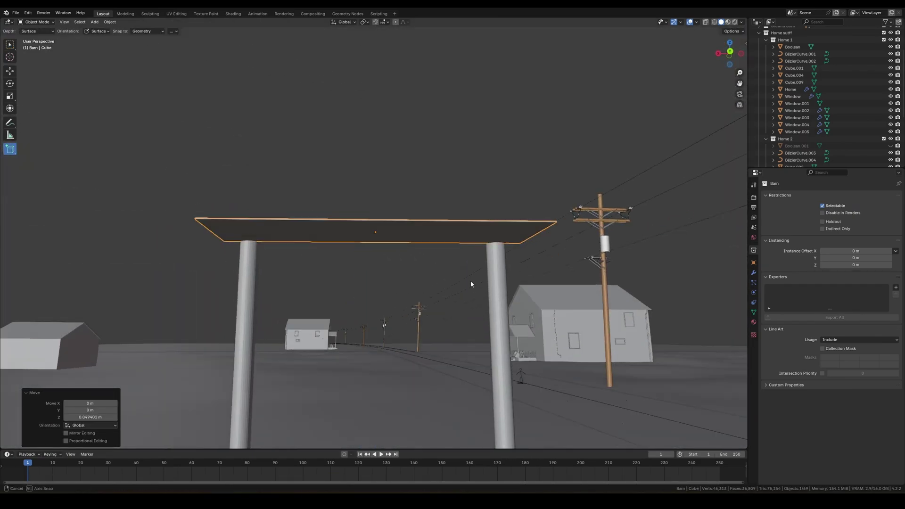
{"action": "key", "text": "g"}
{"action": "key", "text": "y"}
{"action": "scroll", "coordinate": [397, 300], "scroll_direction": "up", "scroll_amount": 5}
{"action": "left_click", "coordinate": [397, 300]}
{"action": "scroll", "coordinate": [472, 335], "scroll_direction": "down", "scroll_amount": 5}
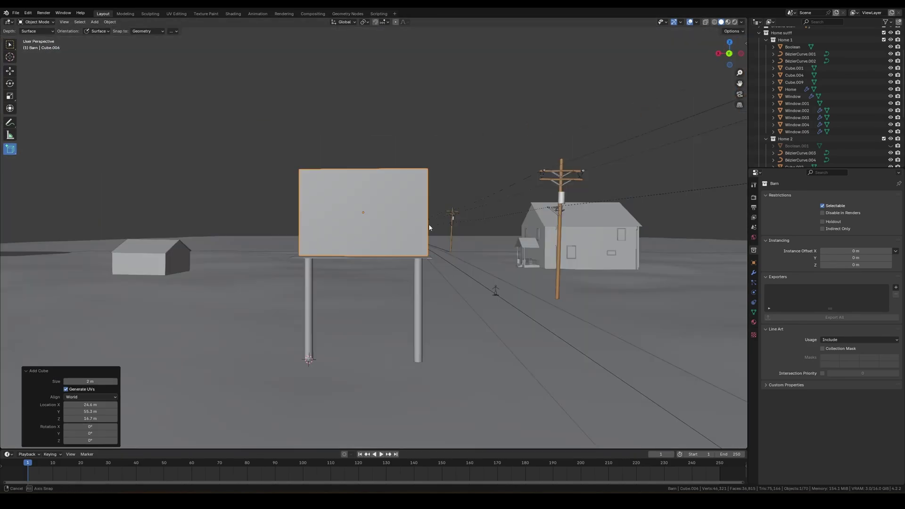
Step: Bevel all edges of the billboard panel mesh by about 0.008 m with three segments
{"action": "key", "text": "Tab"}
{"action": "scroll", "coordinate": [498, 249], "scroll_direction": "up", "scroll_amount": 2}
{"action": "key", "text": "a"}
{"action": "scroll", "coordinate": [497, 249], "scroll_direction": "up", "scroll_amount": 4}
{"action": "key", "text": "ctrl+b"}
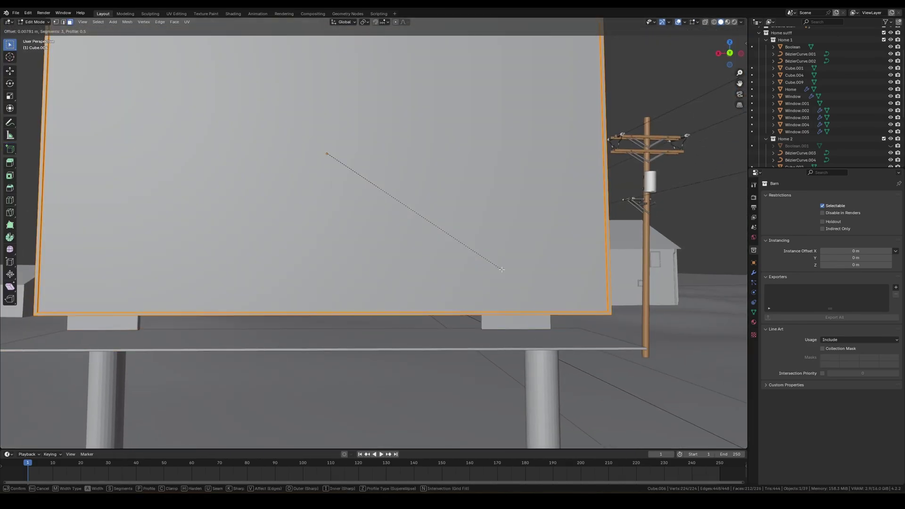
{"action": "left_click", "coordinate": [502, 269]}
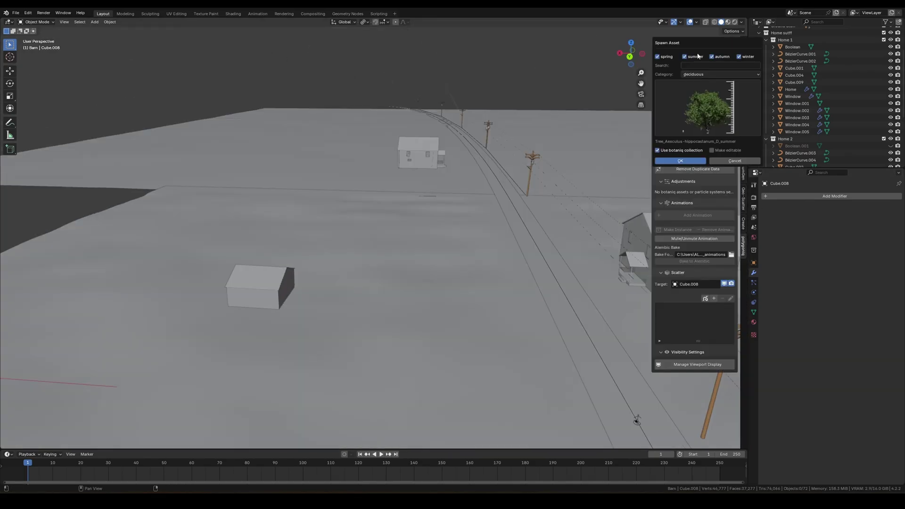
Step: Spawn Picea abies A and Larix decidua C trees from the botaniq library and place them around the barn
{"action": "left_click", "coordinate": [688, 117]}
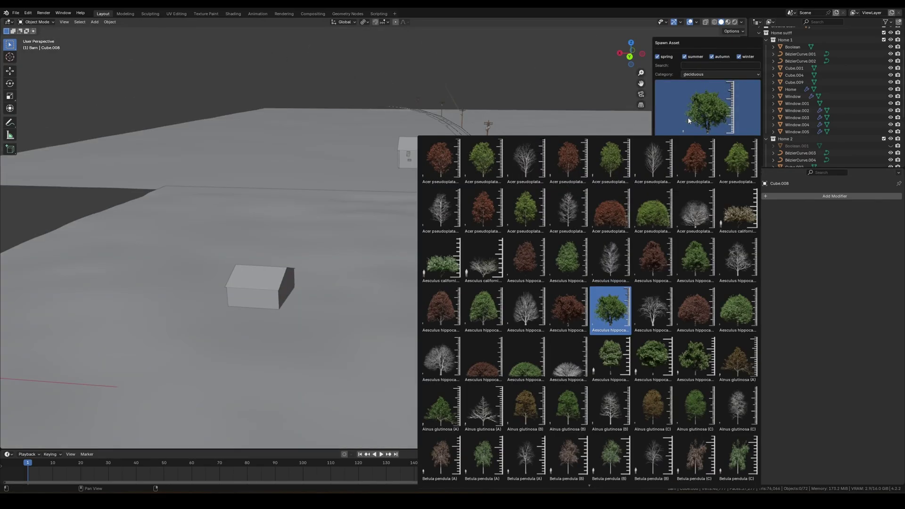
{"action": "left_click", "coordinate": [683, 456]}
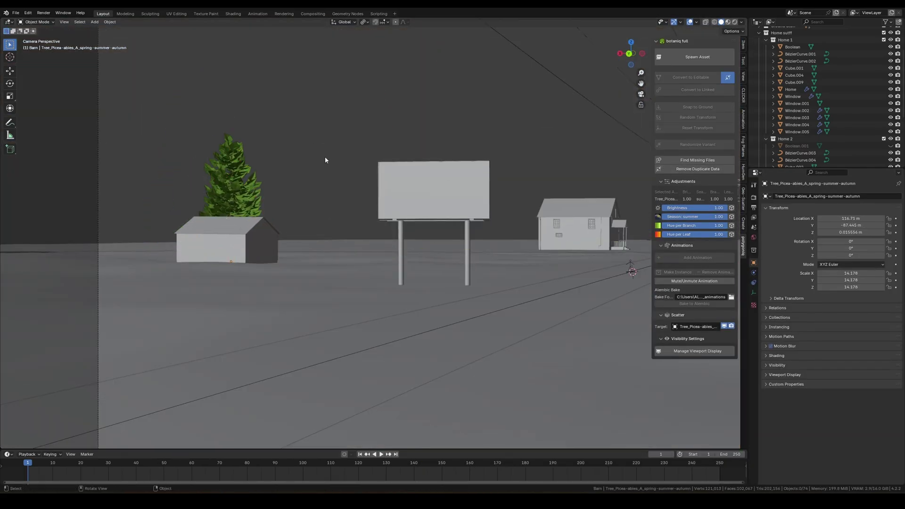
{"action": "scroll", "coordinate": [324, 156], "scroll_direction": "up", "scroll_amount": 3}
{"action": "left_click", "coordinate": [701, 116]}
{"action": "left_click", "coordinate": [513, 276]}
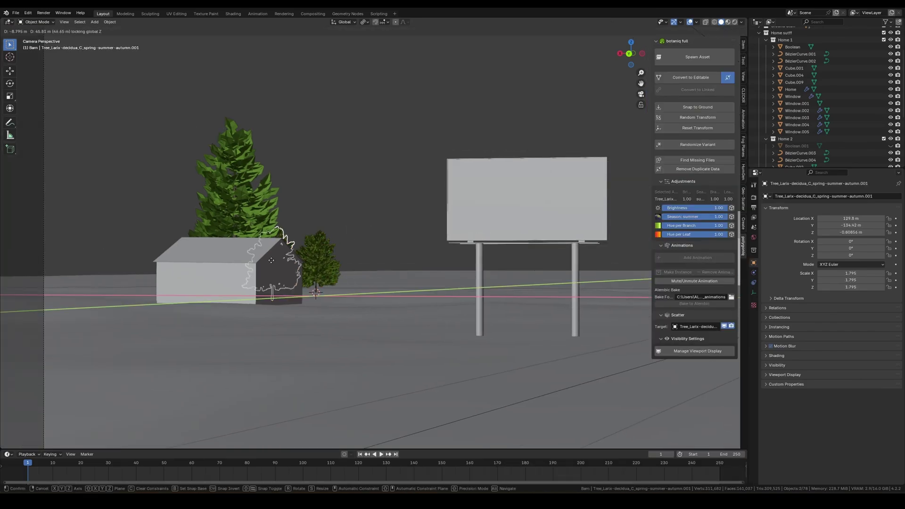
Step: Spawn the Aesculus hippocastanum D summer tree and another deciduous tree behind the barn, and scale the new tree
{"action": "left_click", "coordinate": [681, 266]}
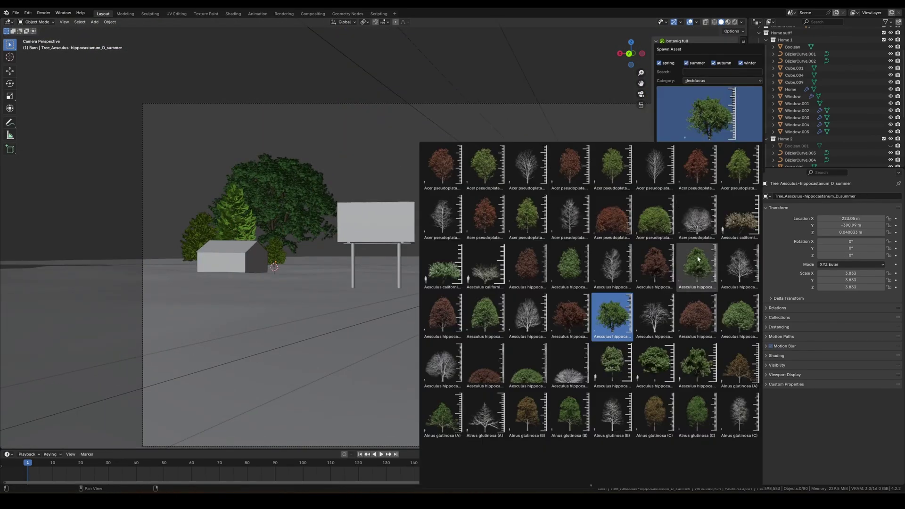
{"action": "scroll", "coordinate": [664, 343], "scroll_direction": "down", "scroll_amount": 5}
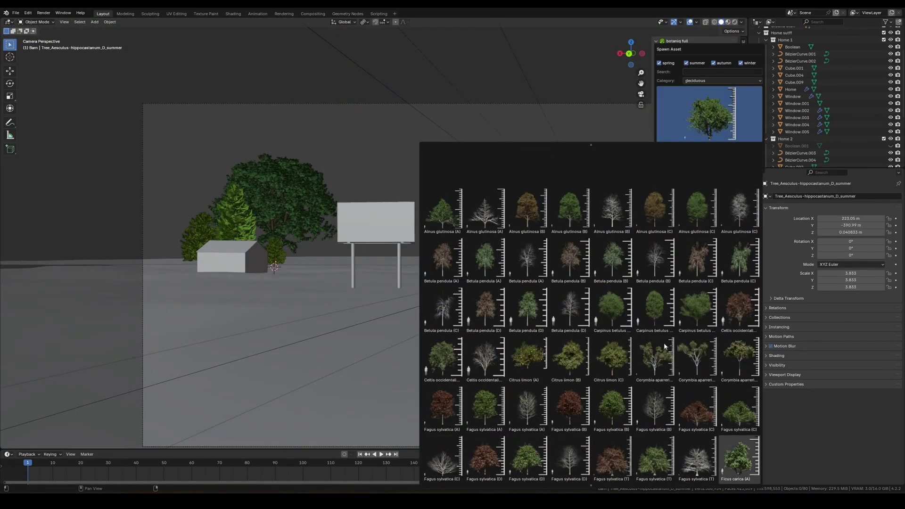
{"action": "left_click", "coordinate": [697, 458]}
{"action": "key", "text": "s"}
{"action": "left_click", "coordinate": [88, 246]}
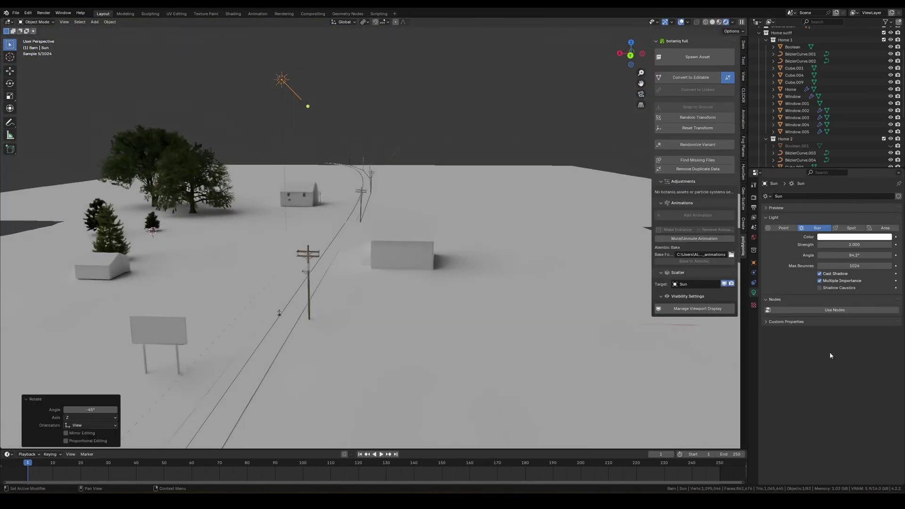
Step: Tint the sun light pale blue with hue 0.586 and saturation 0.294
{"action": "left_click", "coordinate": [854, 237]}
{"action": "left_click", "coordinate": [856, 163]}
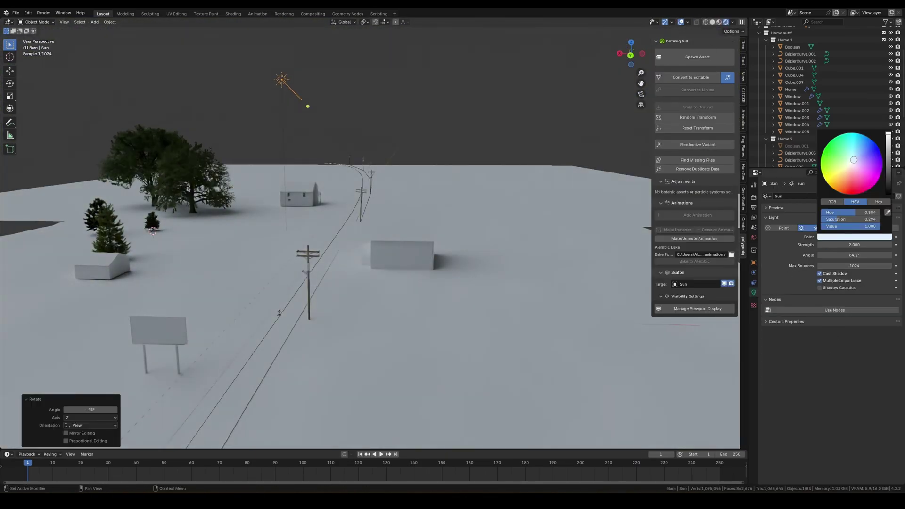
Step: Add a cube for the fog volume, scale it 222 times and flatten it to about 0.496 along Z
{"action": "key", "text": "shift+a"}
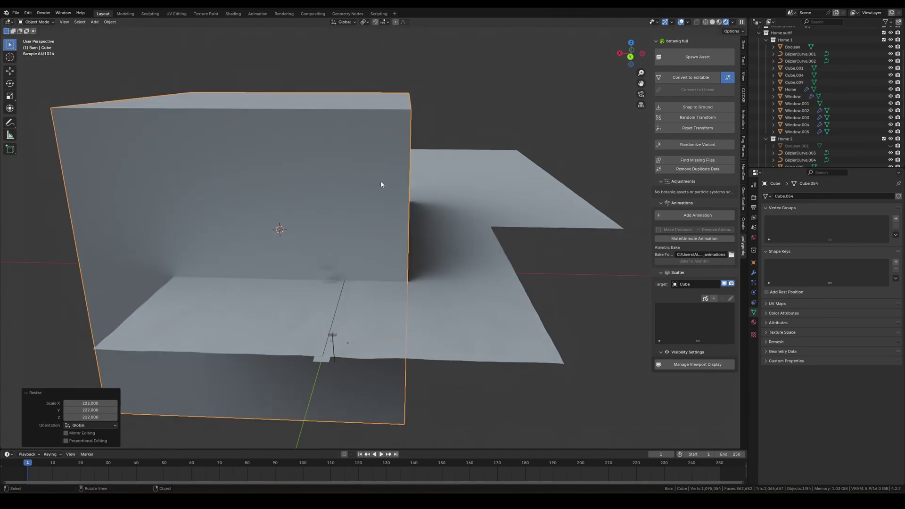
{"action": "key", "text": "s"}
{"action": "key", "text": "z"}
{"action": "left_click", "coordinate": [465, 199]}
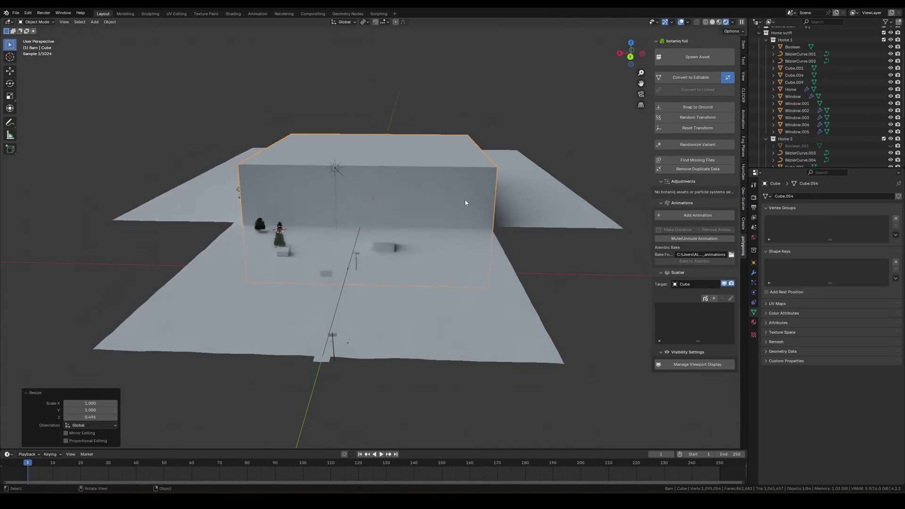
Step: Raise the fog cube about 28.1 m along Z, and fine-tune its height with a second Z move
{"action": "key", "text": "g"}
{"action": "key", "text": "z"}
{"action": "left_click", "coordinate": [485, 152]}
{"action": "middle_click_drag", "start_coordinate": [485, 152], "coordinate": [415, 233]}
{"action": "scroll", "coordinate": [441, 255], "scroll_direction": "up", "scroll_amount": 3}
{"action": "key", "text": "g"}
{"action": "key", "text": "z"}
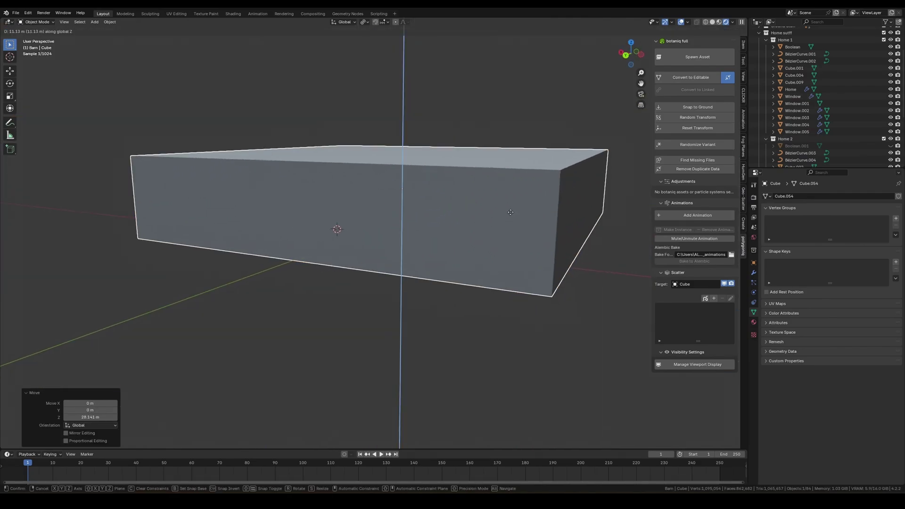
{"action": "left_click", "coordinate": [453, 208]}
Step: Open a shader editor below the viewport, give the fog cube a new material and add a Volume Scatter node
{"action": "left_click_drag", "start_coordinate": [188, 450], "coordinate": [189, 375]}
{"action": "left_click", "coordinate": [7, 380]}
{"action": "left_click", "coordinate": [121, 407]}
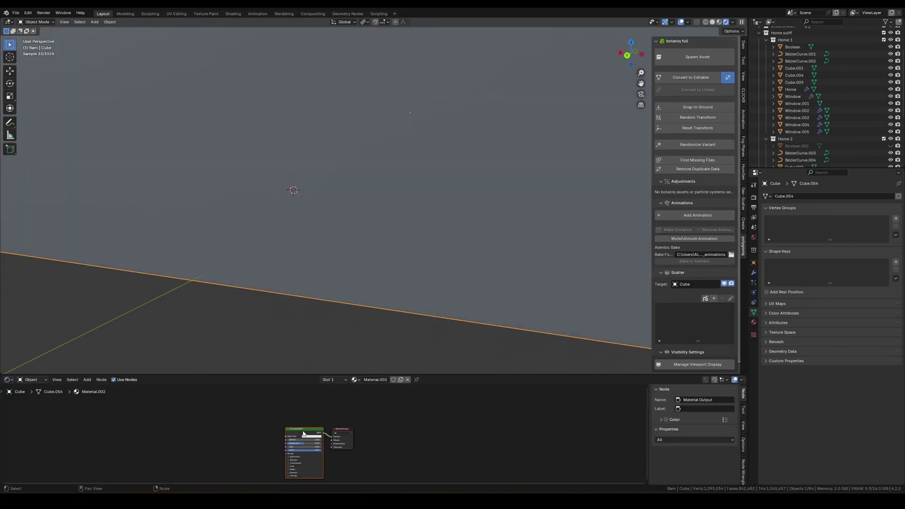
{"action": "key", "text": "shift+a"}
{"action": "type", "text": "vol"}
{"action": "left_click", "coordinate": [339, 421]}
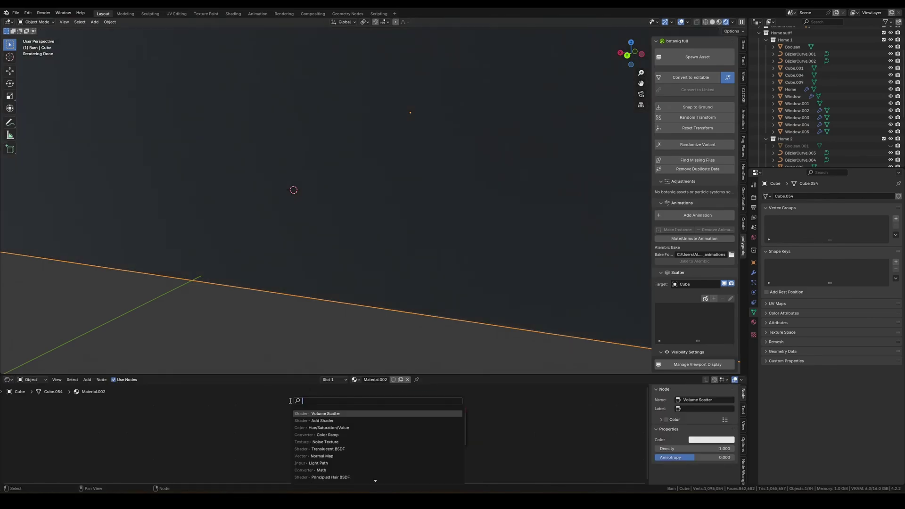
Step: Add a Math node set to Add and connect its Value output to the Volume Scatter density
{"action": "type", "text": "add"}
{"action": "key", "text": "Return"}
{"action": "left_click", "coordinate": [264, 432]}
{"action": "left_click_drag", "start_coordinate": [283, 429], "coordinate": [347, 442]}
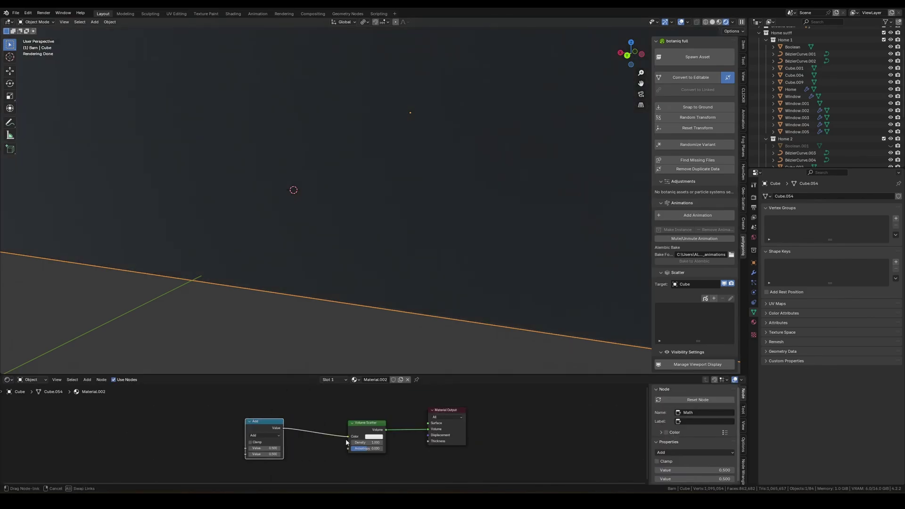
Step: Add a Light Path node, set the Math node to Multiply and feed Is Camera Ray into its first value
{"action": "key", "text": "shift+a"}
{"action": "mouse_move", "coordinate": [289, 420]}
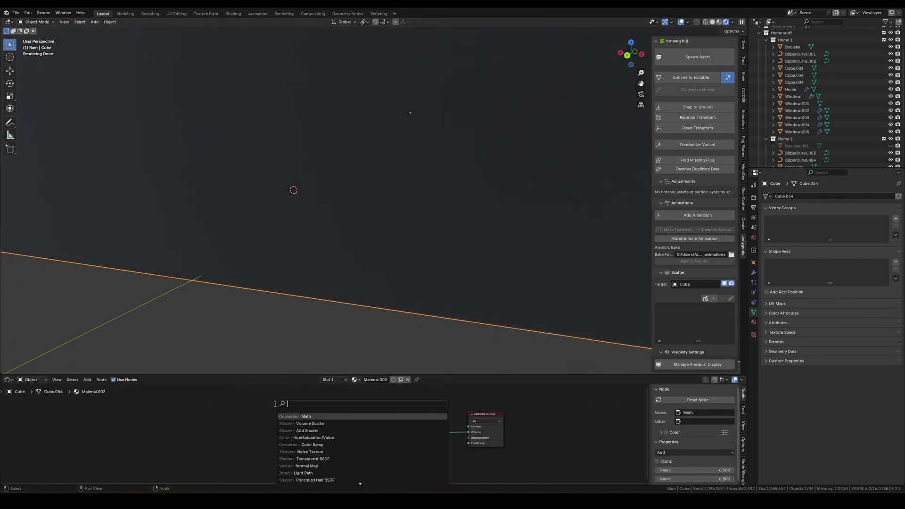
{"action": "key", "text": "Escape"}
{"action": "right_click", "coordinate": [269, 413]}
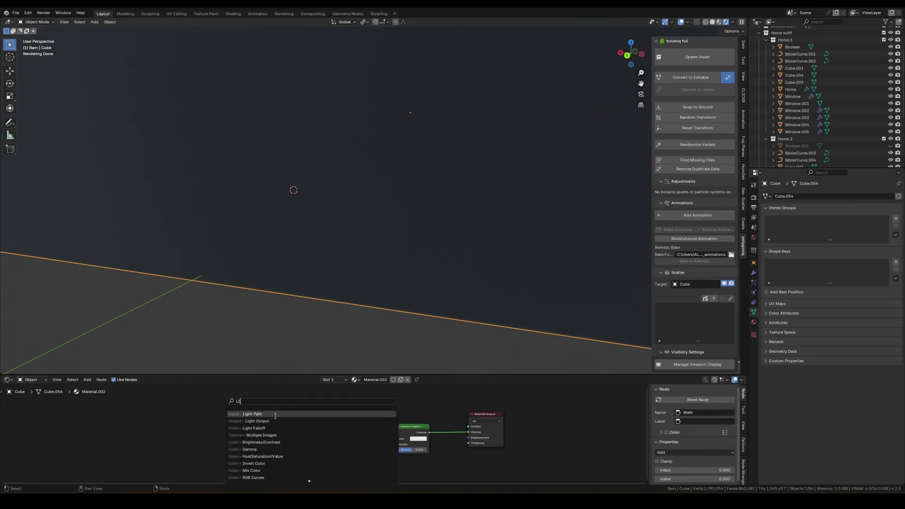
{"action": "left_click", "coordinate": [276, 414]}
{"action": "left_click", "coordinate": [317, 438]}
{"action": "left_click", "coordinate": [302, 396]}
{"action": "left_click_drag", "start_coordinate": [292, 446], "coordinate": [325, 455]}
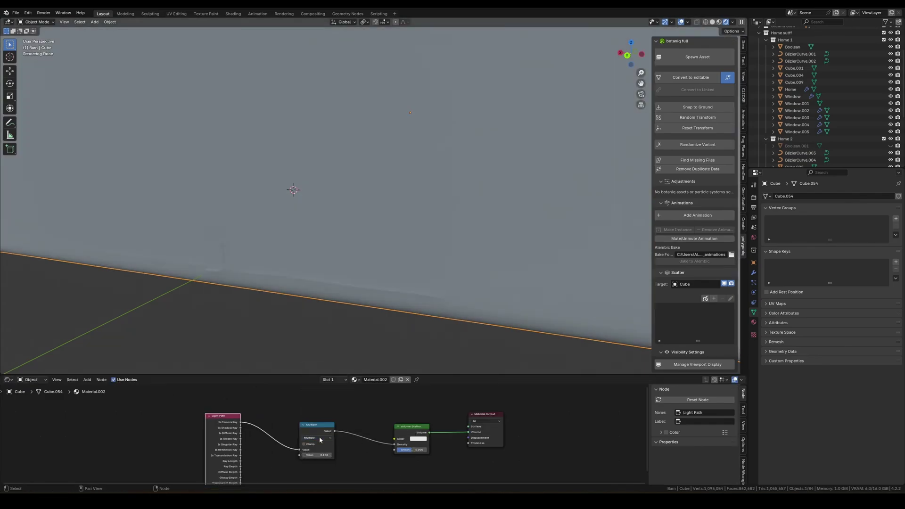
Step: Raise the Volume Scatter anisotropy and lower the Multiply value to thin the fog
{"action": "left_click_drag", "start_coordinate": [413, 450], "coordinate": [438, 451]}
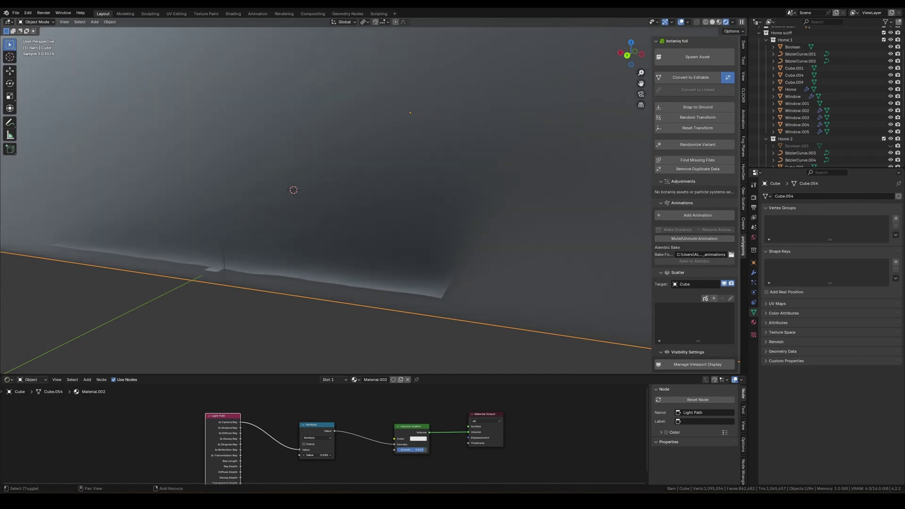
{"action": "left_click_drag", "start_coordinate": [320, 455], "coordinate": [312, 455]}
Step: Apply the fog cube's scale and check the fog through the scene camera
{"action": "scroll", "coordinate": [442, 230], "scroll_direction": "down", "scroll_amount": 2}
{"action": "key", "text": "ctrl+a"}
{"action": "left_click", "coordinate": [468, 215]}
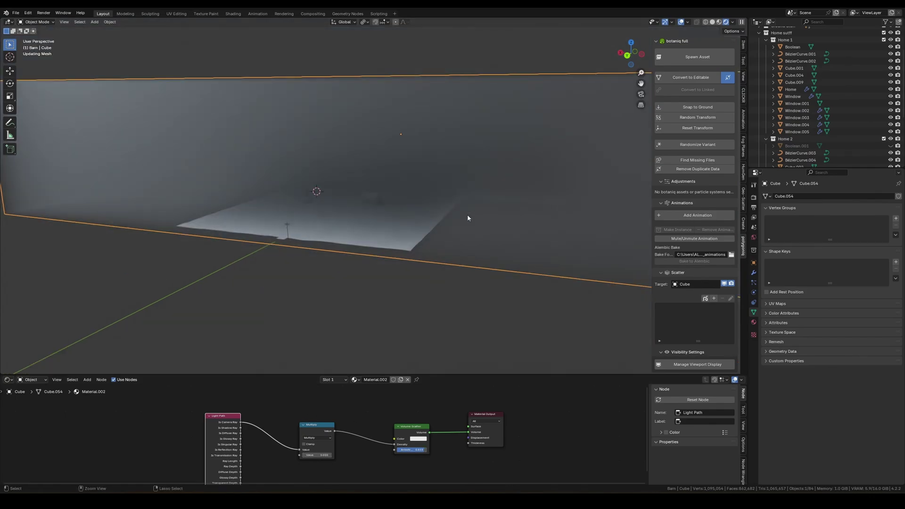
{"action": "left_click_drag", "start_coordinate": [461, 383], "coordinate": [461, 392]}
{"action": "key", "text": "KP_0"}
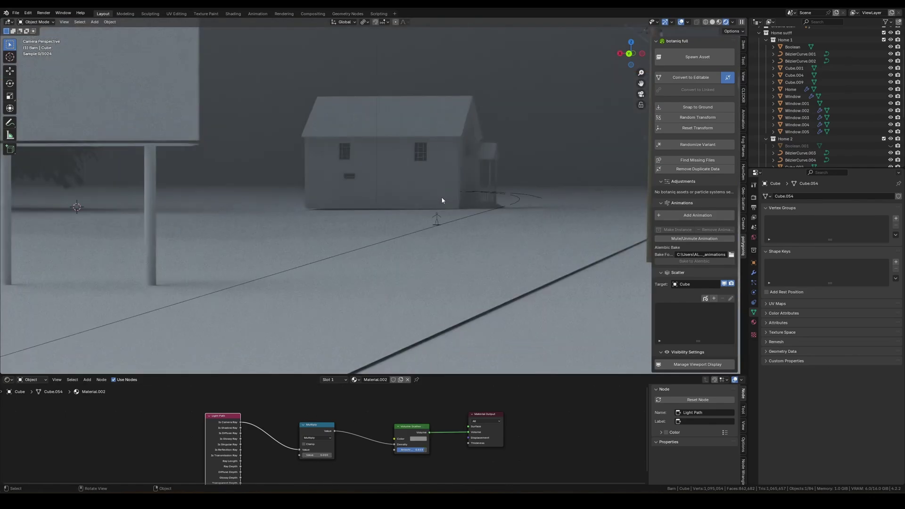
{"action": "scroll", "coordinate": [330, 184], "scroll_direction": "up", "scroll_amount": 3}
{"action": "scroll", "coordinate": [404, 166], "scroll_direction": "down", "scroll_amount": 2}
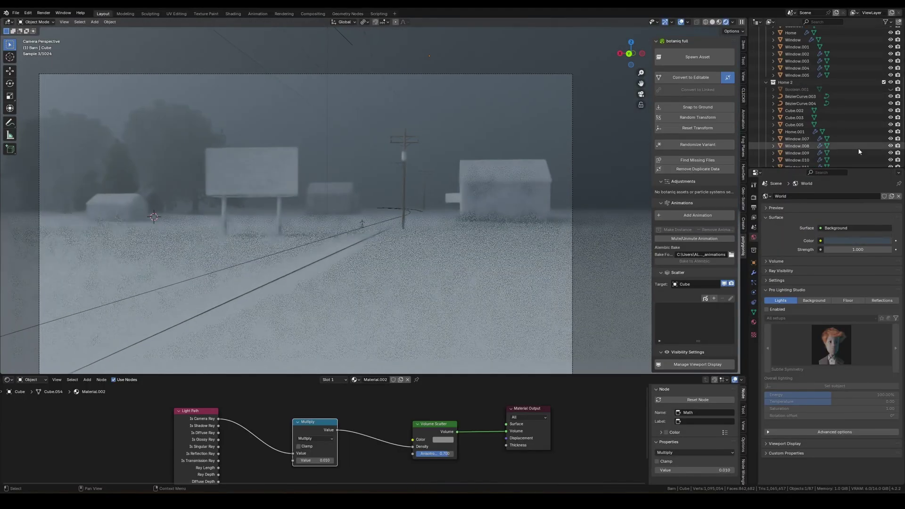
Step: Select the Sun light and rotate it about 24.4° around the view axis
{"action": "scroll", "coordinate": [860, 152], "scroll_direction": "down", "scroll_amount": 5}
{"action": "key", "text": "r"}
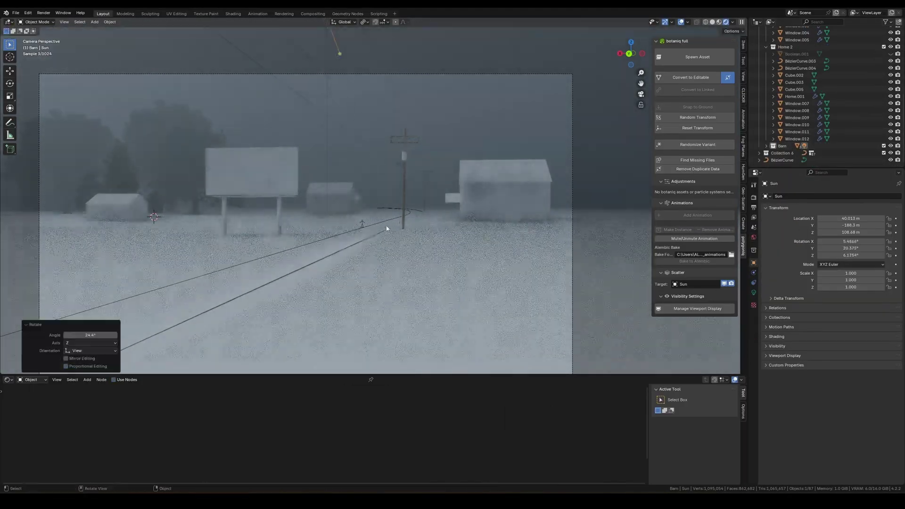
Step: Place a 200 m square area light above the terrain and move it into a new collection named Lights
{"action": "middle_click_drag", "start_coordinate": [330, 227], "coordinate": [358, 204]}
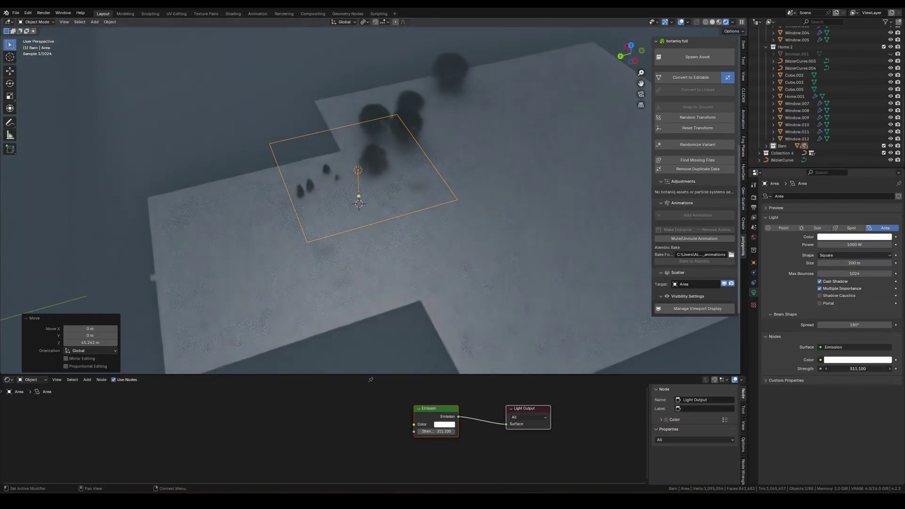
{"action": "key", "text": "KP_0"}
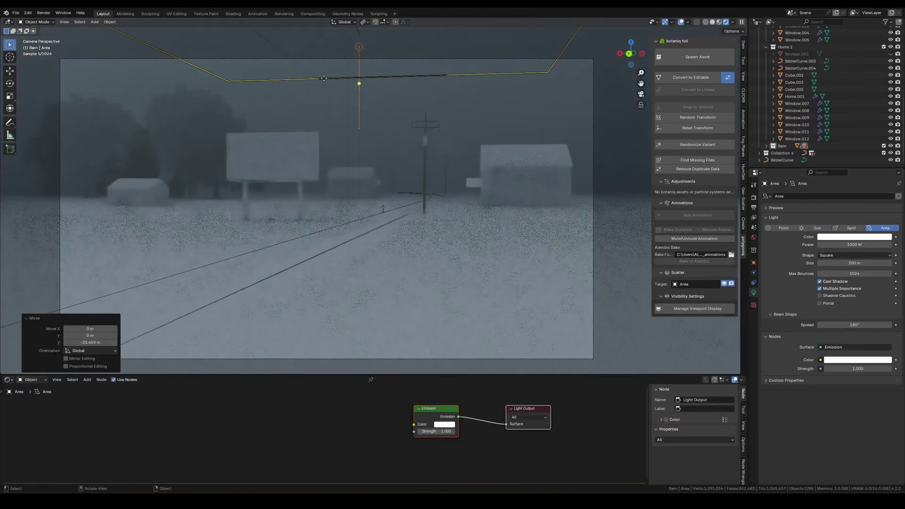
{"action": "key", "text": "m"}
{"action": "mouse_move", "coordinate": [431, 102]}
{"action": "key", "text": "Return"}
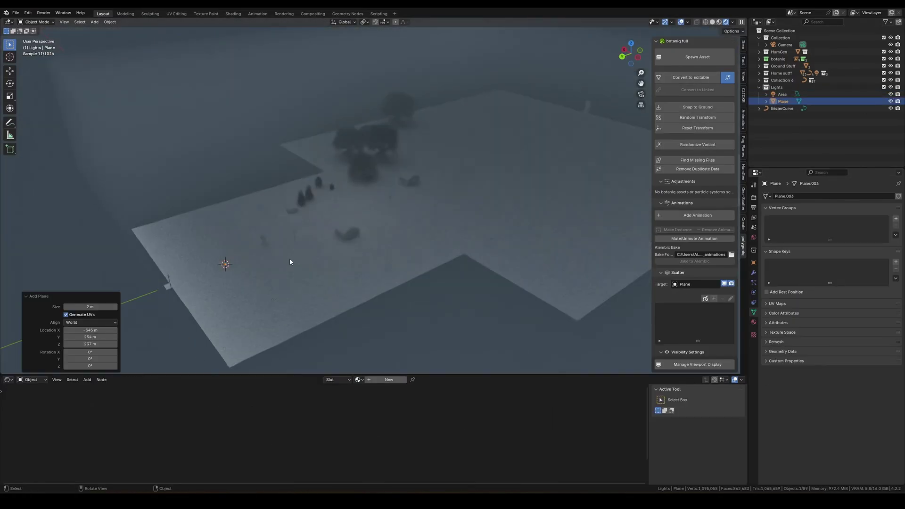
Step: Scale the new plane about 24 times and position it above the near end of the terrain
{"action": "key", "text": "g"}
{"action": "key", "text": "z"}
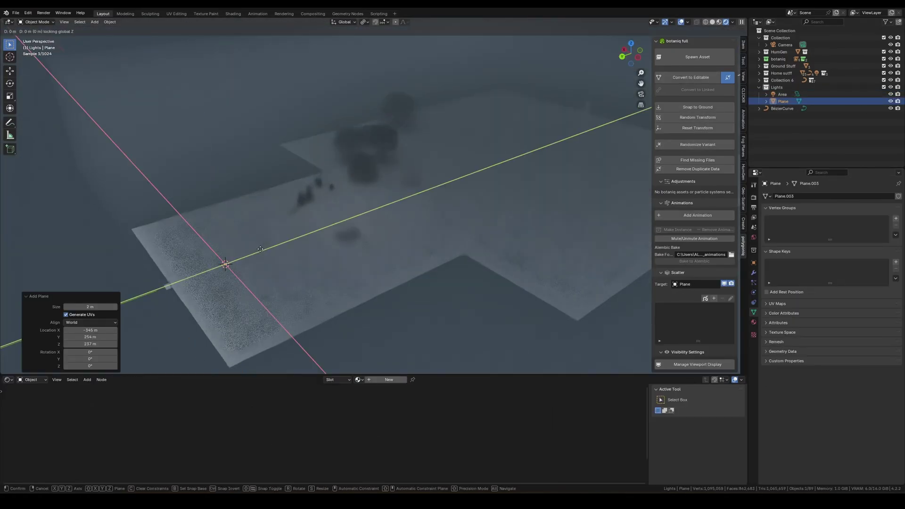
{"action": "left_click", "coordinate": [237, 247]}
{"action": "key", "text": "shift+s"}
{"action": "left_click", "coordinate": [237, 198]}
{"action": "scroll", "coordinate": [236, 231], "scroll_direction": "up", "scroll_amount": 3}
{"action": "key", "text": "g"}
{"action": "key", "text": "z"}
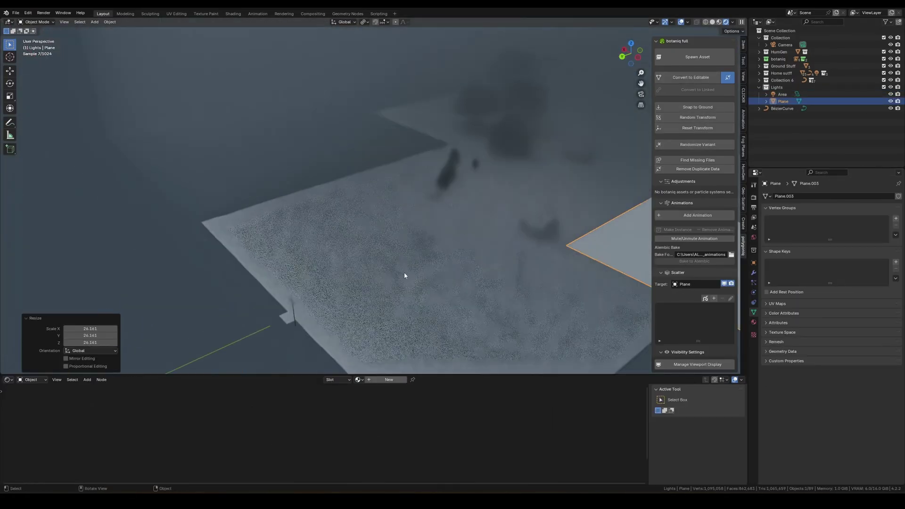
{"action": "left_click", "coordinate": [315, 224]}
Step: Give the plane a new material and set its base color to black
{"action": "left_click", "coordinate": [389, 380]}
{"action": "left_click", "coordinate": [467, 423]}
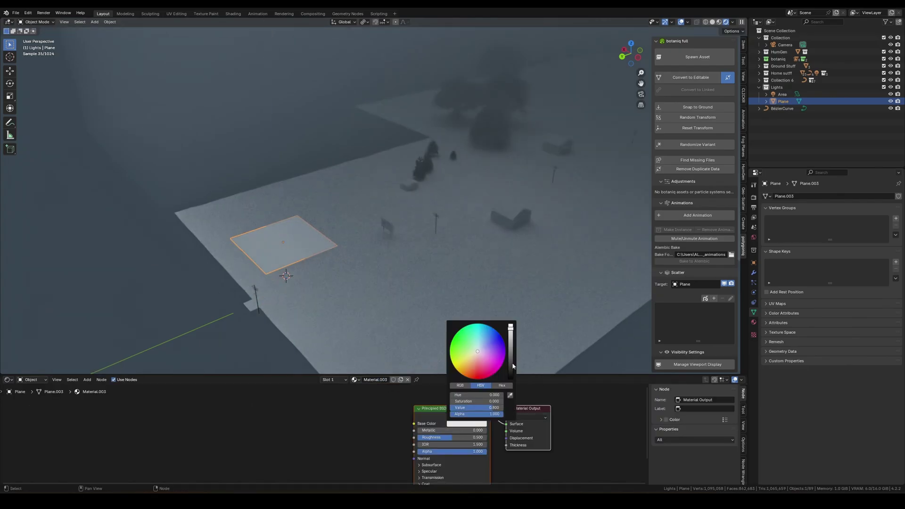
{"action": "left_click_drag", "start_coordinate": [509, 325], "coordinate": [508, 373]}
Step: Show the plane's object properties and tilt the plane about 24° around the view axis
{"action": "middle_click_drag", "start_coordinate": [330, 264], "coordinate": [415, 245]}
{"action": "left_click", "coordinate": [754, 263]}
{"action": "key", "text": "r"}
{"action": "left_click", "coordinate": [425, 198]}
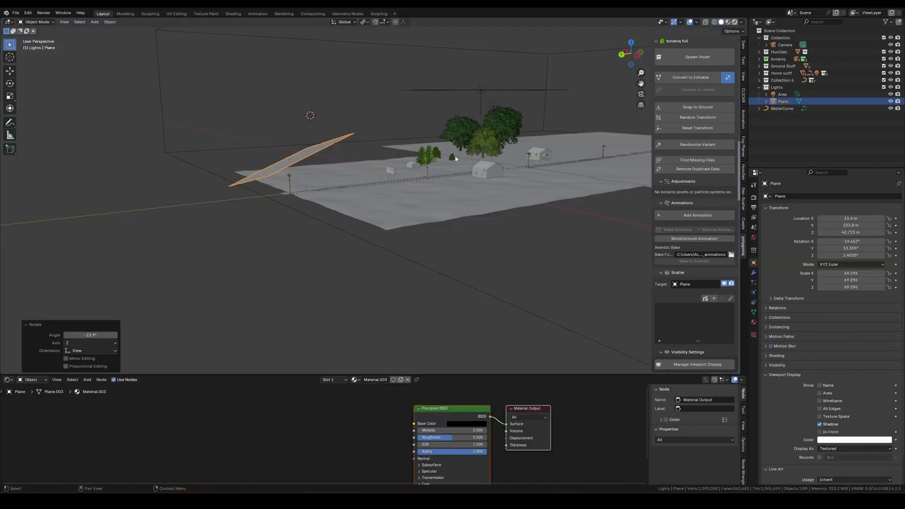
Step: Raise the tilted plane to about 94 m above the terrain and enlarge it to a scale of about 104
{"action": "middle_click_drag", "start_coordinate": [425, 198], "coordinate": [388, 156]}
{"action": "key", "text": "g"}
{"action": "left_click", "coordinate": [464, 154]}
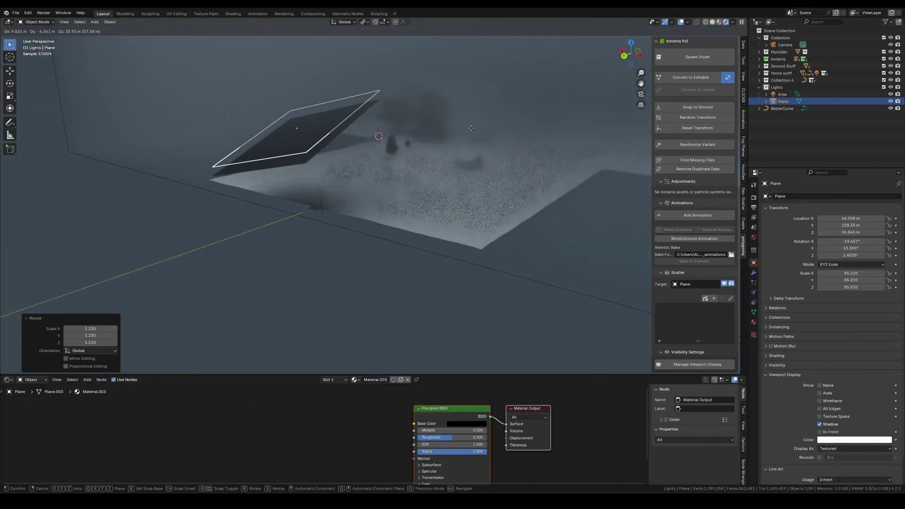
{"action": "key", "text": "s"}
{"action": "left_click", "coordinate": [522, 150]}
Step: Lighten the plane's base color to grey and toggle its visibility in the camera view to compare the lighting
{"action": "left_click_drag", "start_coordinate": [511, 346], "coordinate": [512, 330]}
{"action": "key", "text": "KP_0"}
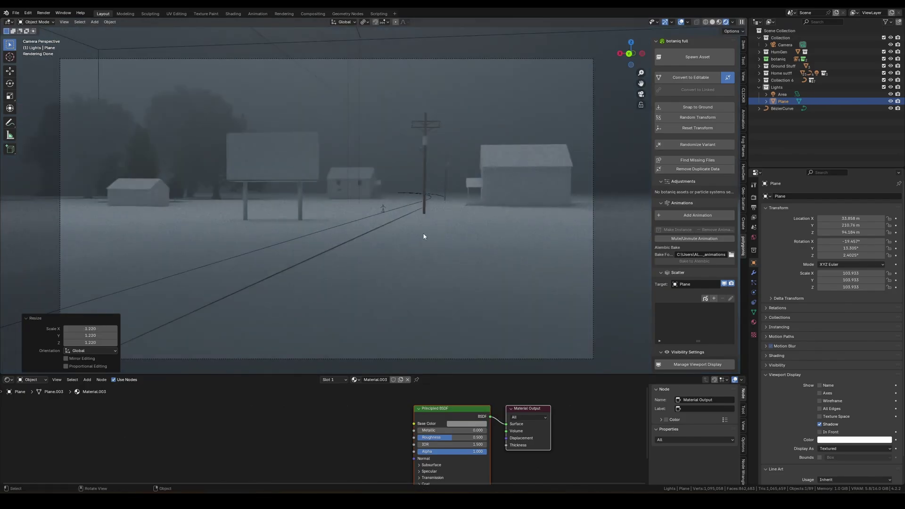
{"action": "left_click", "coordinate": [891, 101]}
{"action": "left_click", "coordinate": [890, 100]}
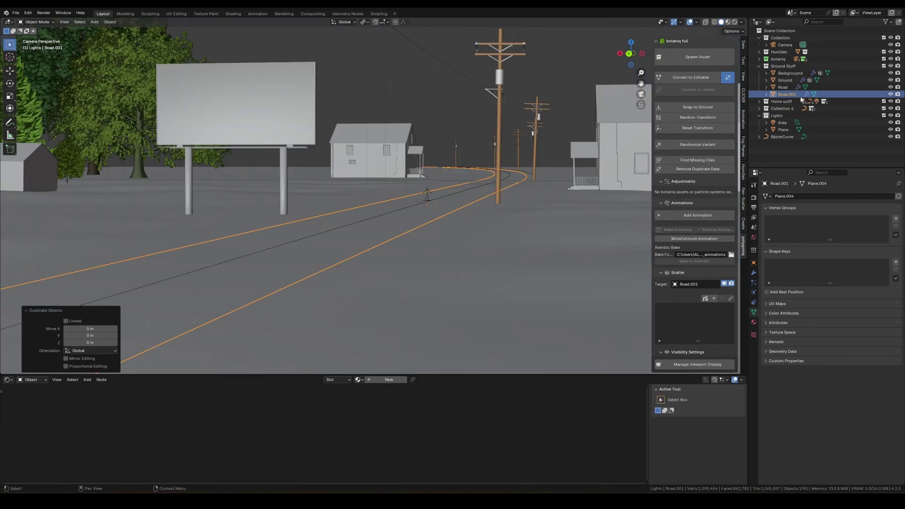
Step: Rename the duplicated road as Road Backup and hide it
{"action": "double_click", "coordinate": [800, 94]}
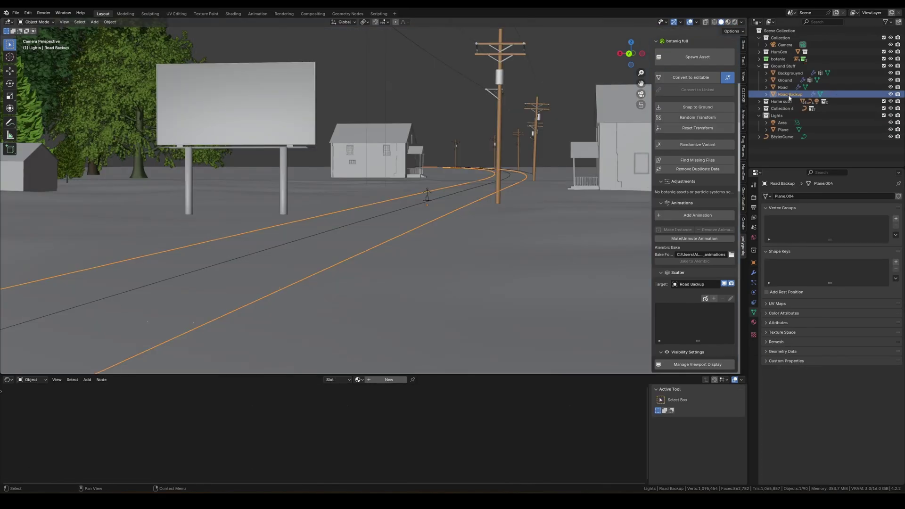
{"action": "middle_click_drag", "start_coordinate": [510, 172], "coordinate": [524, 145], "text": "shift"}
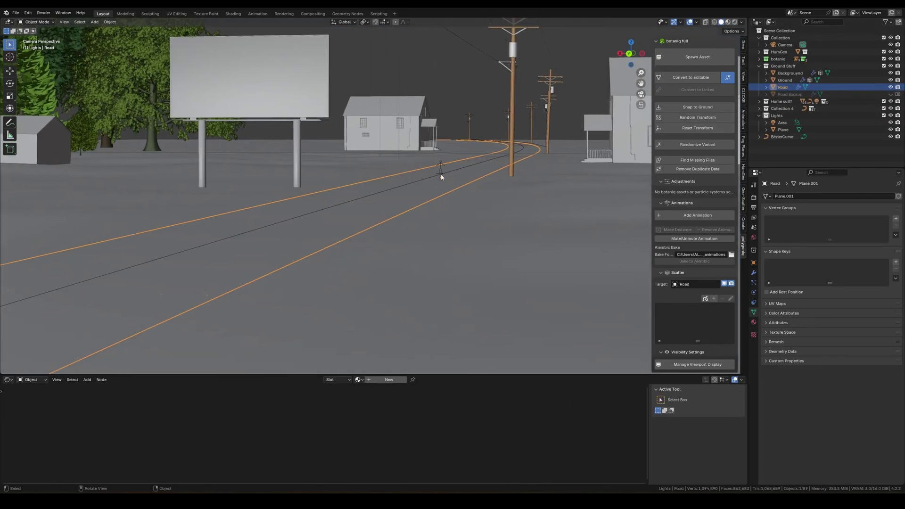
Step: Apply the original road's modifiers and merge its overlapping vertices by distance
{"action": "left_click", "coordinate": [754, 273]}
{"action": "key", "text": "Tab"}
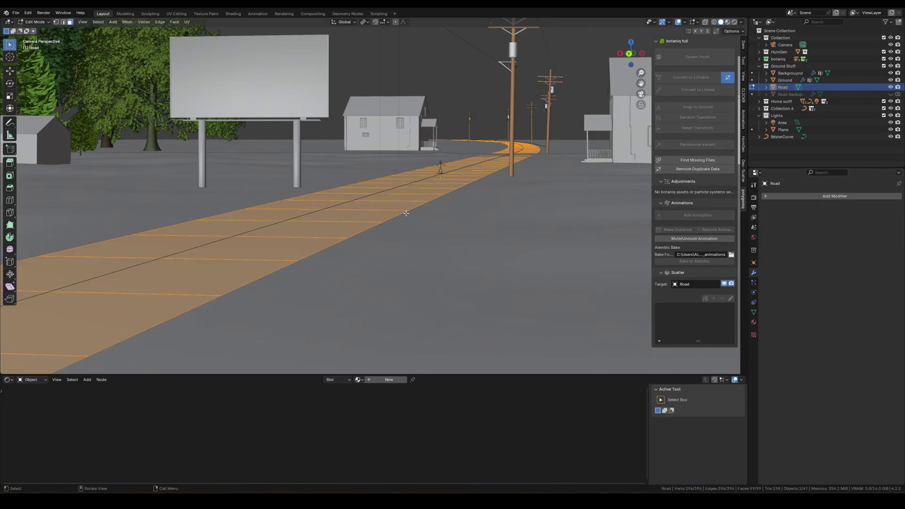
{"action": "middle_click_drag", "start_coordinate": [579, 242], "coordinate": [456, 146]}
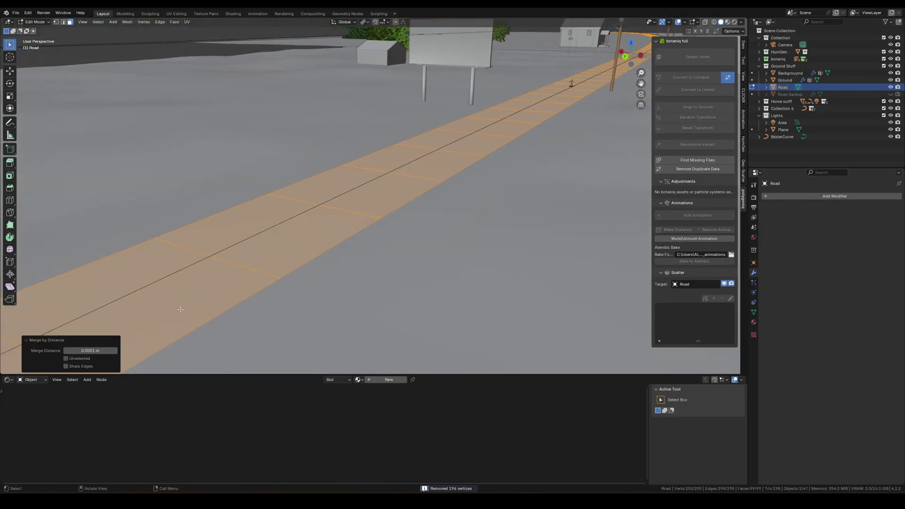
{"action": "scroll", "coordinate": [572, 84], "scroll_direction": "down", "scroll_amount": 5}
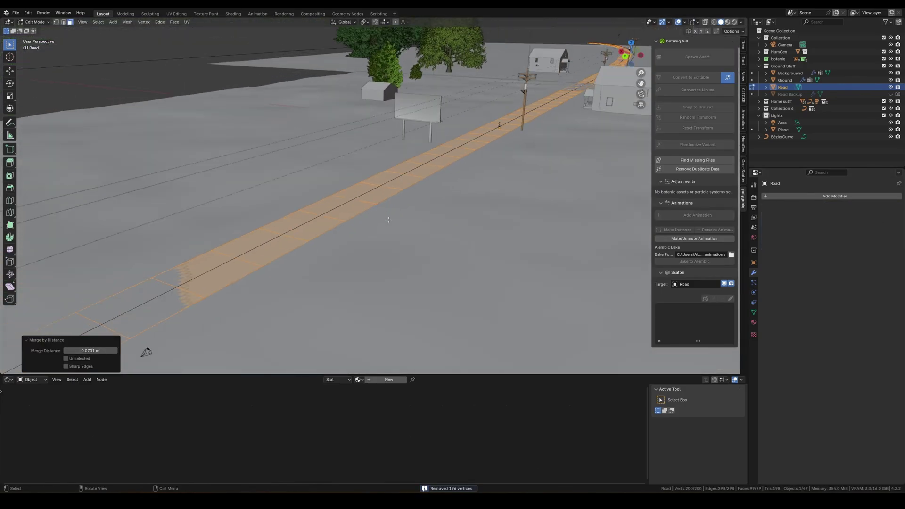
{"action": "middle_click_drag", "start_coordinate": [572, 84], "coordinate": [422, 195]}
Step: Unwrap the whole road mesh and show its UVs in a UV Editor beside the shader nodes
{"action": "key", "text": "Tab"}
{"action": "key", "text": "Tab"}
{"action": "scroll", "coordinate": [395, 216], "scroll_direction": "up", "scroll_amount": 2}
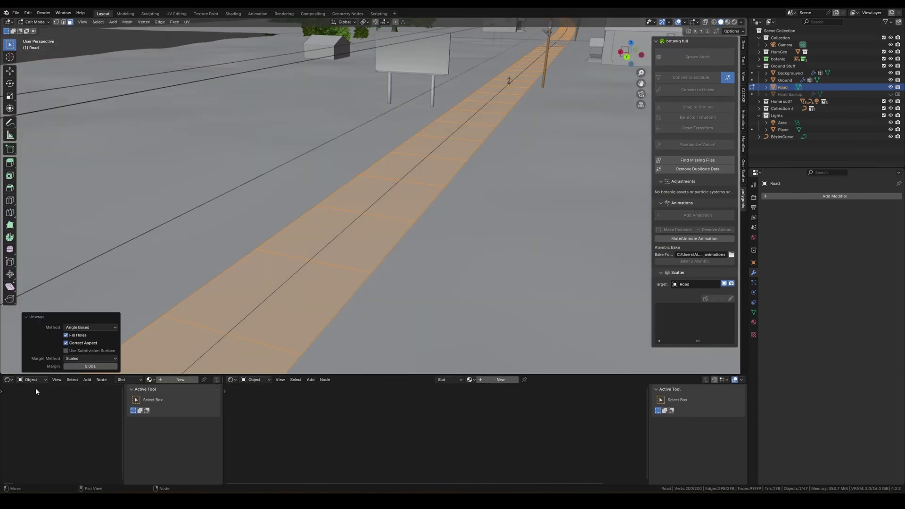
{"action": "left_click", "coordinate": [34, 415]}
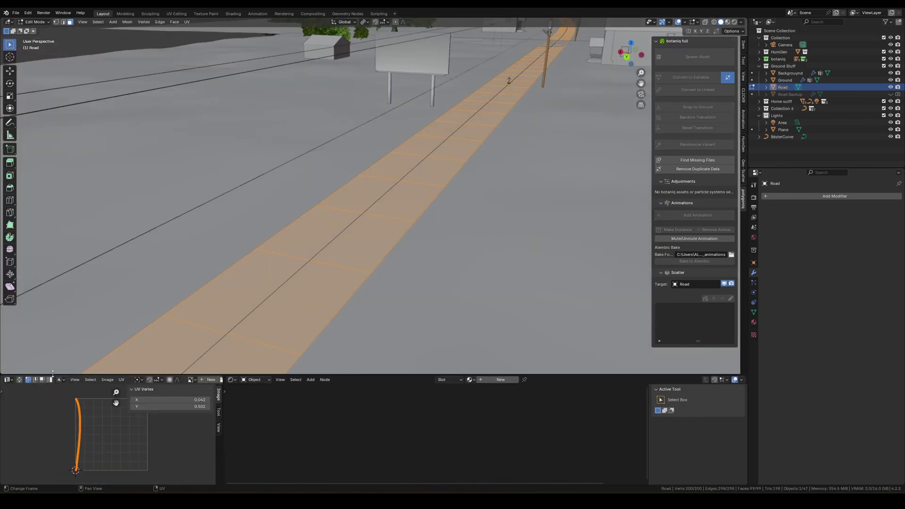
{"action": "key", "text": "n"}
{"action": "left_click", "coordinate": [27, 13]}
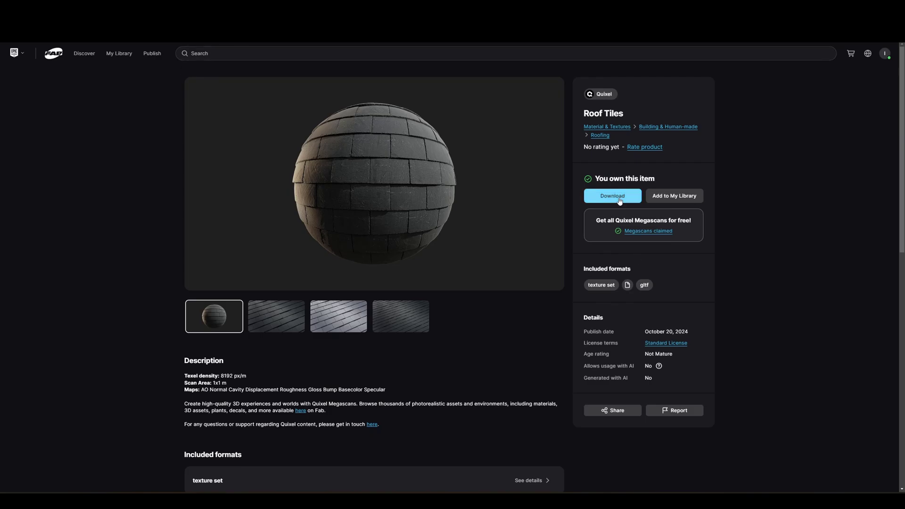
Step: Switch to Fab, show the Roof Tiles download options and search the site for asphalt
{"action": "left_click", "coordinate": [612, 196]}
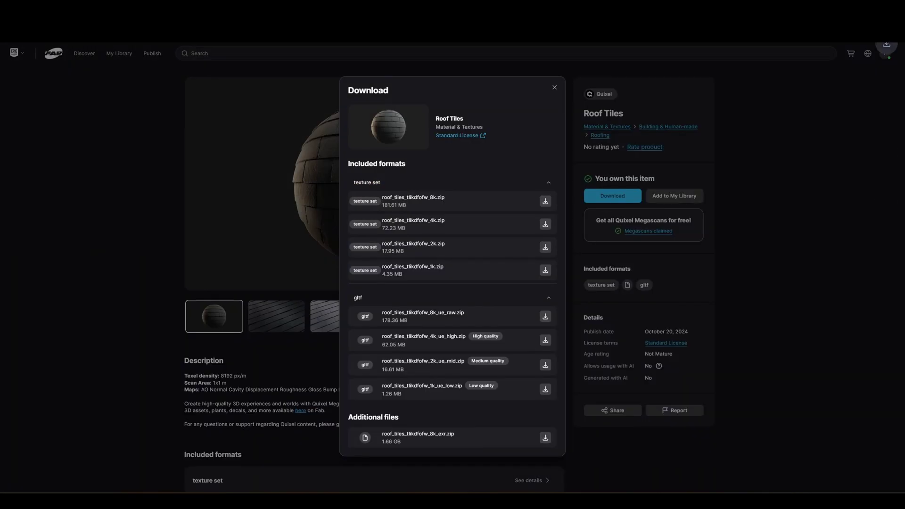
{"action": "left_click", "coordinate": [214, 53]}
{"action": "type", "text": "asphalt"}
{"action": "key", "text": "Return"}
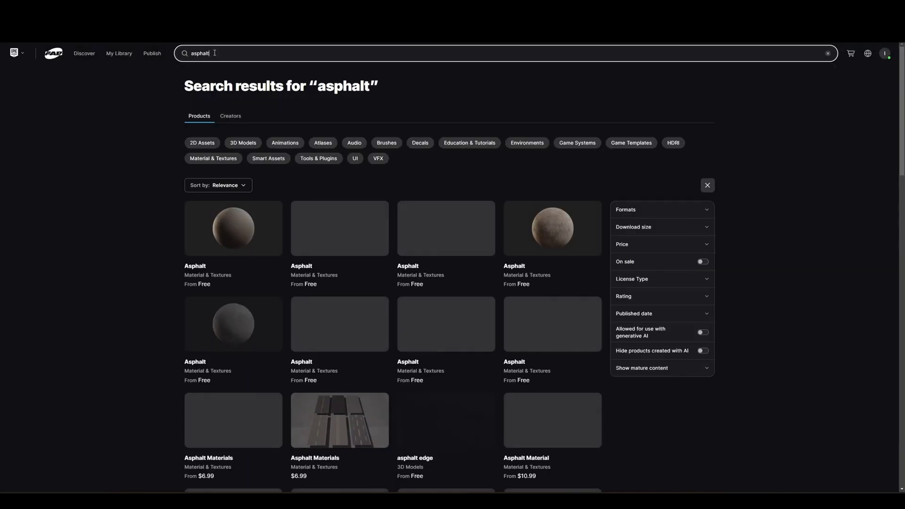
Step: Restrict the search to Quixel's products, search for asphalt and browse the materials for a marked road surface
{"action": "left_click", "coordinate": [194, 139]}
{"action": "left_click", "coordinate": [258, 59]}
{"action": "type", "text": "asphalt"}
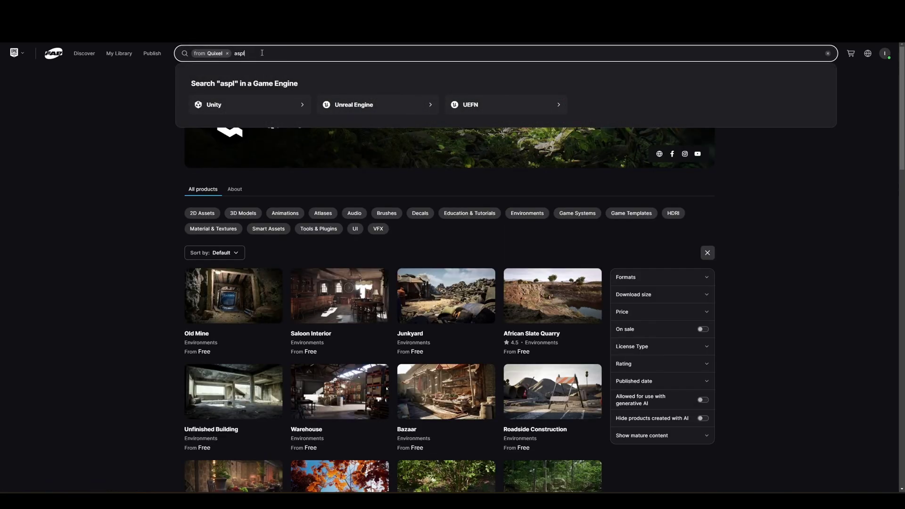
{"action": "key", "text": "Return"}
{"action": "scroll", "coordinate": [179, 217], "scroll_direction": "down", "scroll_amount": 5}
{"action": "scroll", "coordinate": [178, 218], "scroll_direction": "down", "scroll_amount": 5}
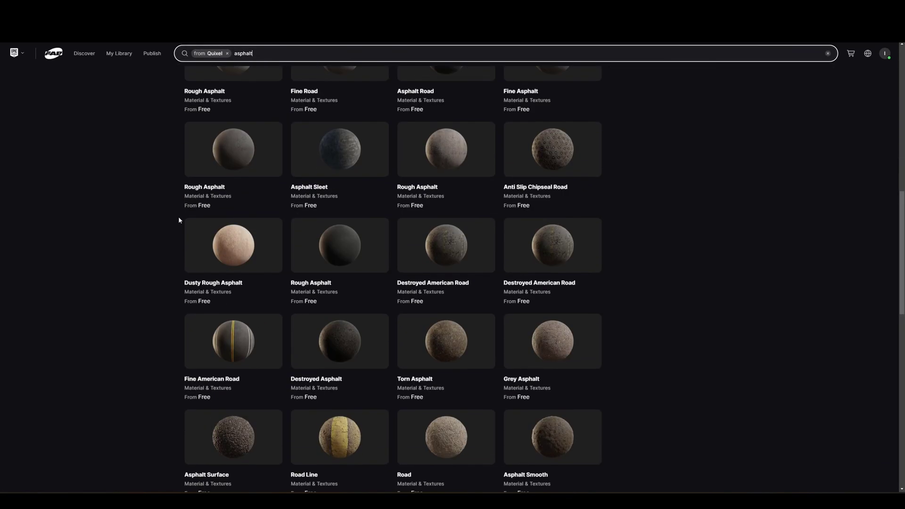
Step: Open the Fine American Road material, preview it and download it
{"action": "left_click", "coordinate": [243, 345]}
{"action": "left_click", "coordinate": [276, 316]}
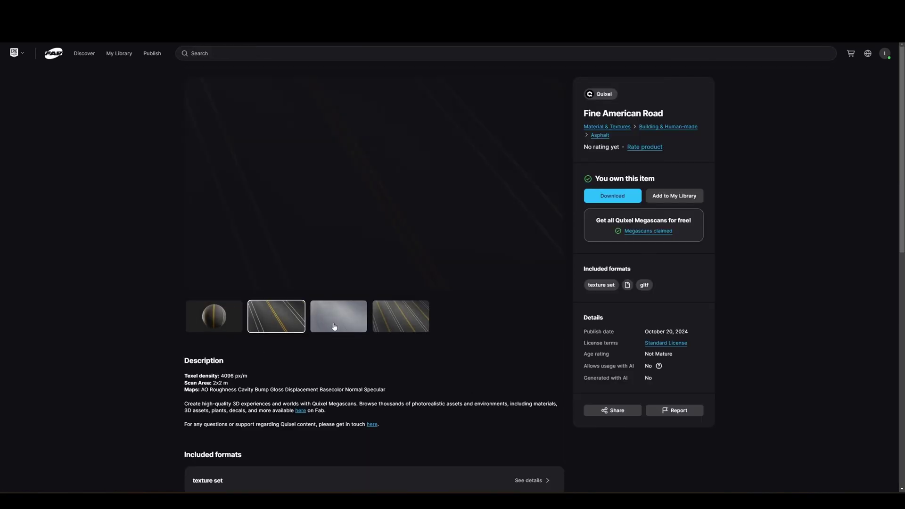
{"action": "left_click", "coordinate": [612, 196]}
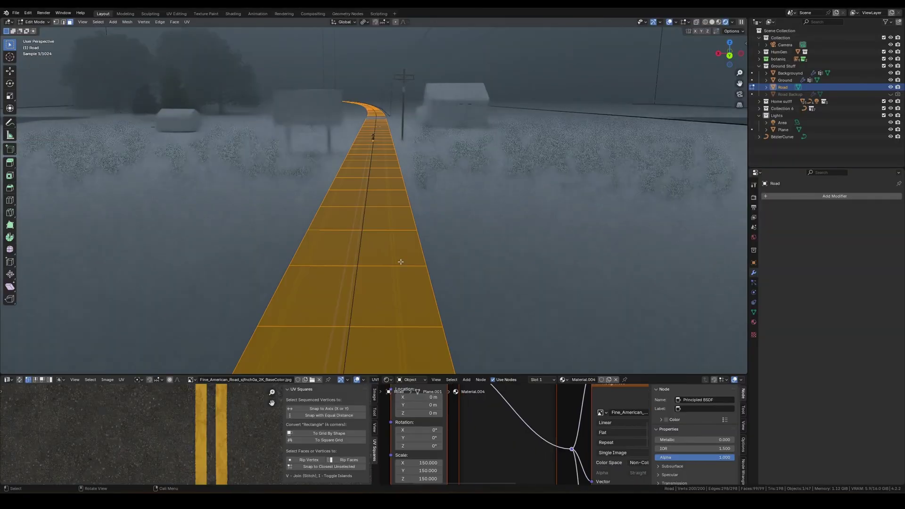
Step: Scale the road's UVs to fit the Fine American Road texture and adjust its roughness with a Color Ramp
{"action": "key", "text": "s"}
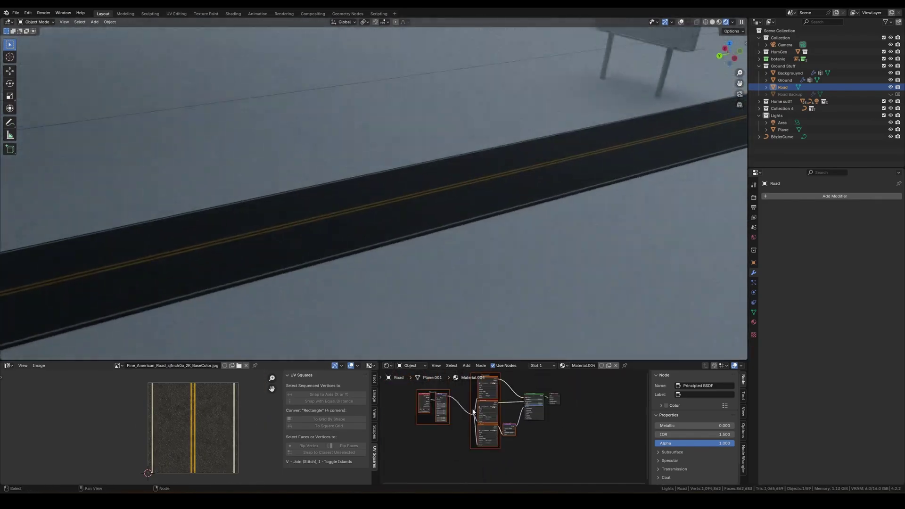
{"action": "left_click", "coordinate": [470, 420]}
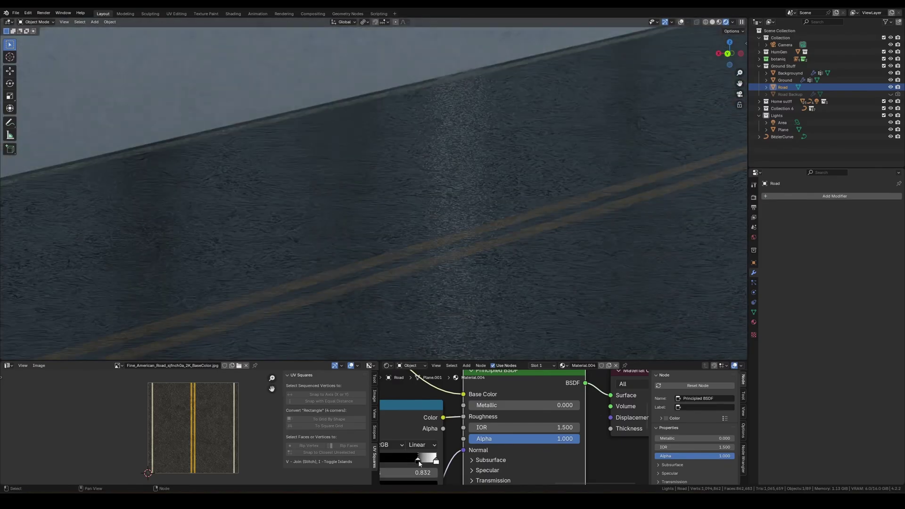
{"action": "left_click_drag", "start_coordinate": [424, 461], "coordinate": [428, 461]}
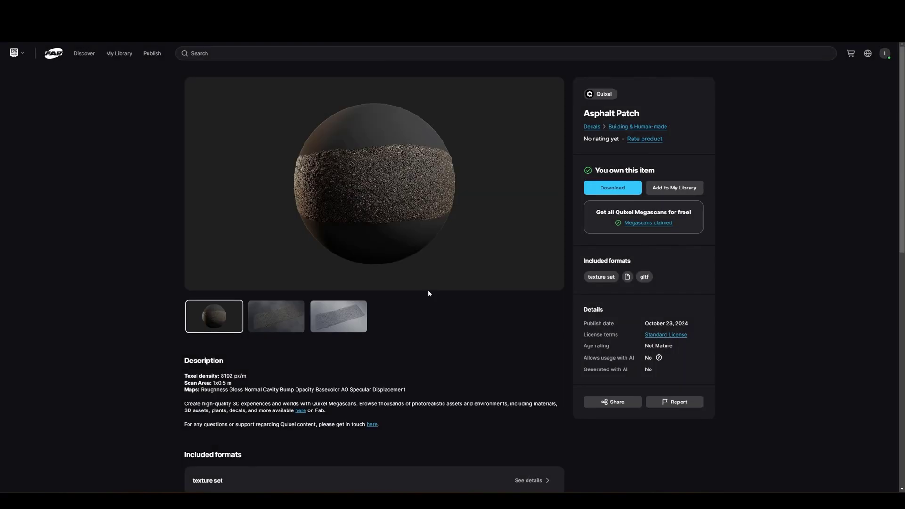
Step: Add a mesh plane on the road for the Asphalt Patch decal
{"action": "key", "text": "shift+a"}
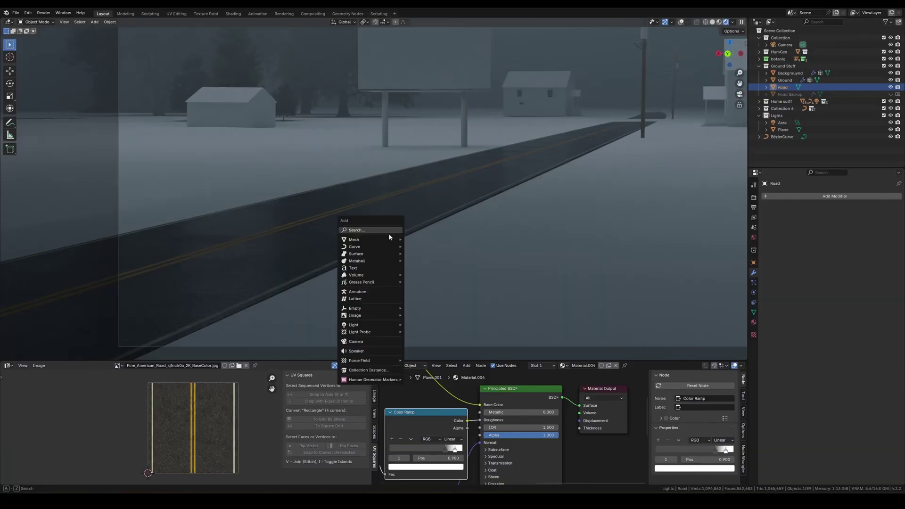
{"action": "left_click", "coordinate": [415, 240]}
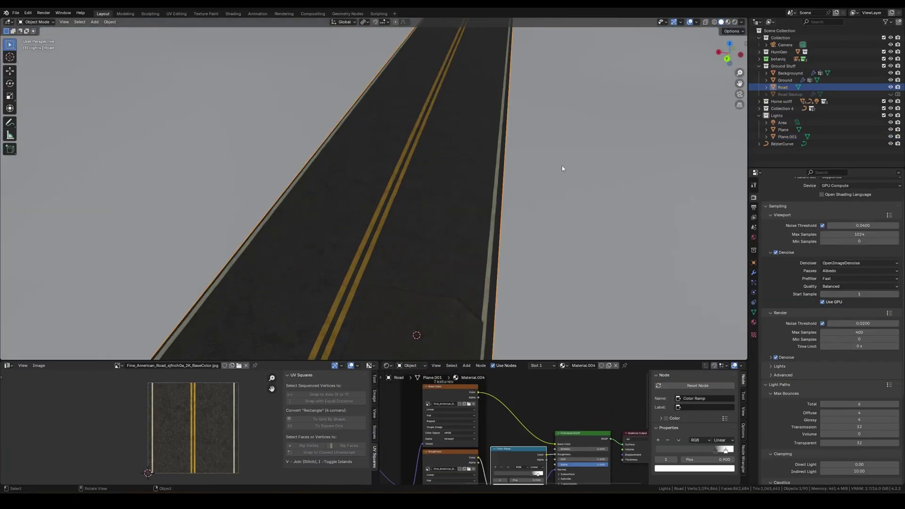
Step: Place copies of the decal plane on the road surface with CLICKR and delete an unwanted copy
{"action": "key", "text": "n"}
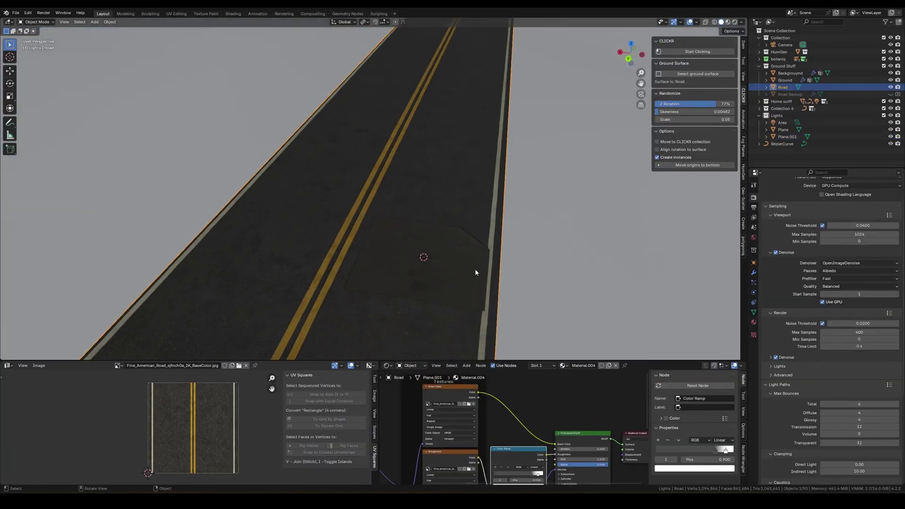
{"action": "scroll", "coordinate": [358, 147], "scroll_direction": "down", "scroll_amount": 5}
{"action": "middle_click_drag", "start_coordinate": [358, 148], "coordinate": [283, 111]}
{"action": "key", "text": "Delete"}
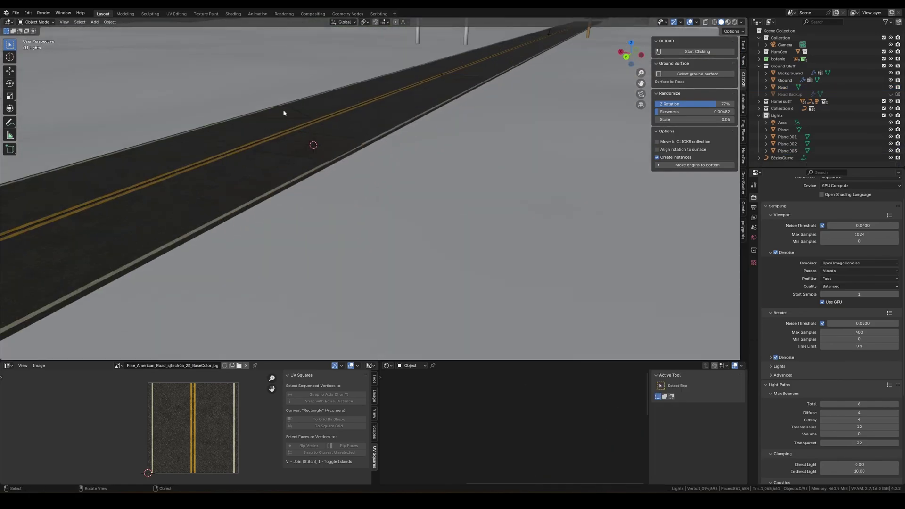
{"action": "scroll", "coordinate": [417, 102], "scroll_direction": "up", "scroll_amount": 4}
{"action": "middle_click_drag", "start_coordinate": [418, 103], "coordinate": [678, 118], "text": "shift"}
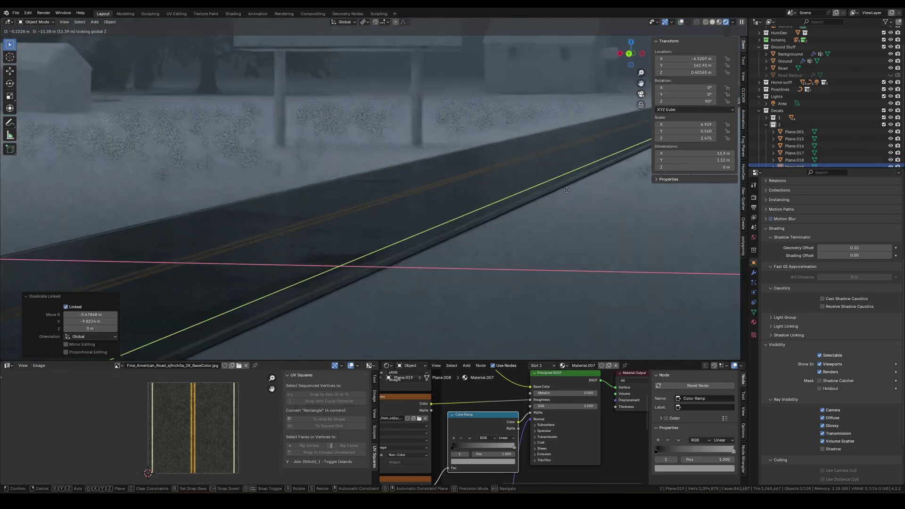
Step: Slide the linked decal copy along the road on the Y axis and raise it about 0.022 m
{"action": "key", "text": "g"}
{"action": "key", "text": "y"}
{"action": "key", "text": "g"}
{"action": "key", "text": "z"}
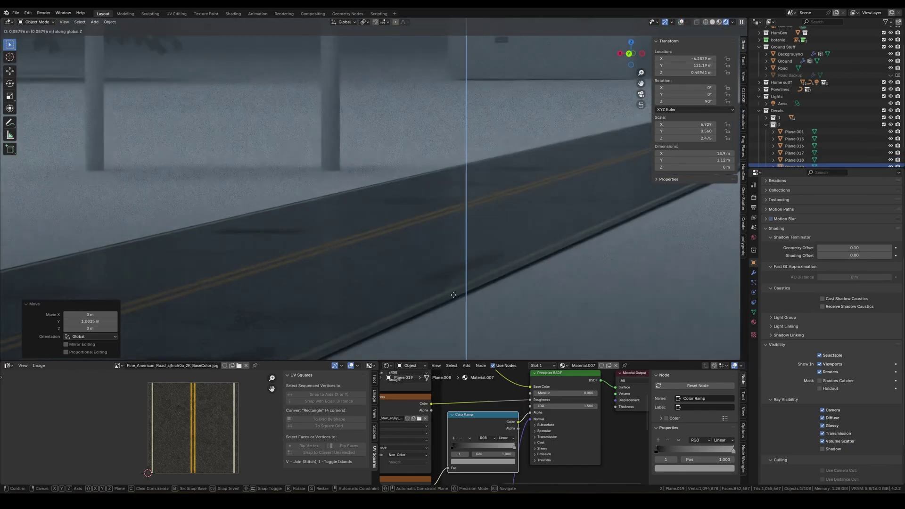
{"action": "left_click", "coordinate": [454, 294]}
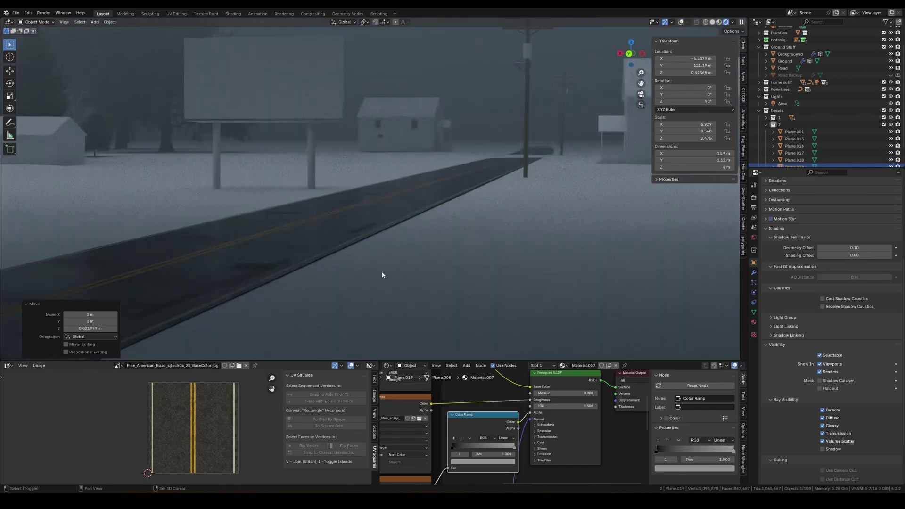